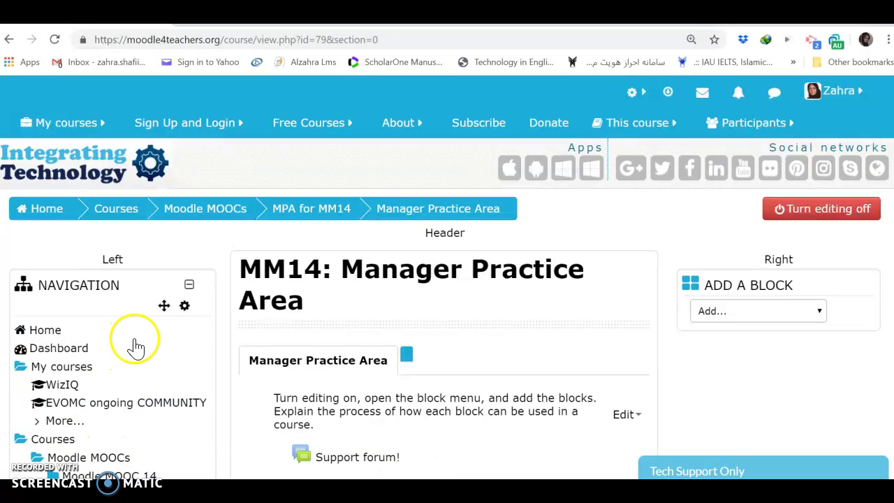
# Step: Look over the blocks on the Manager Practice Area course page, from Navigation and Comments down to Administration in the footer
pyautogui.scroll(-1, 110, 295)
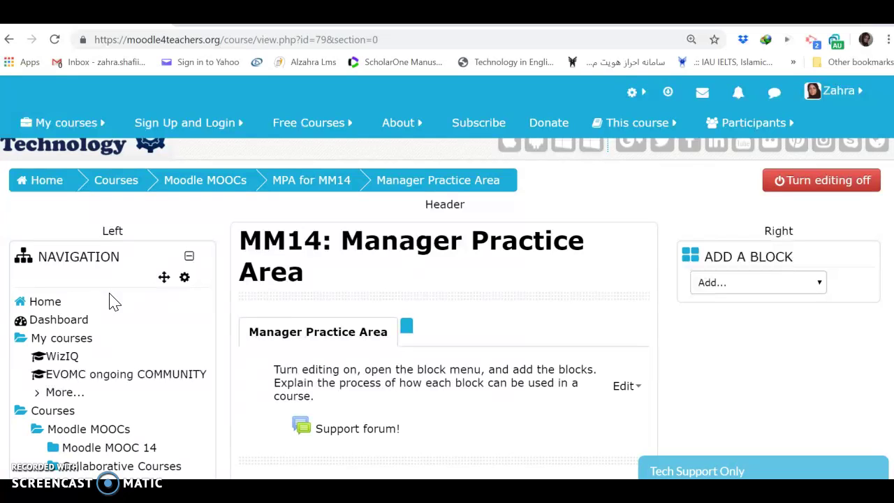
pyautogui.scroll(-3, 112, 301)
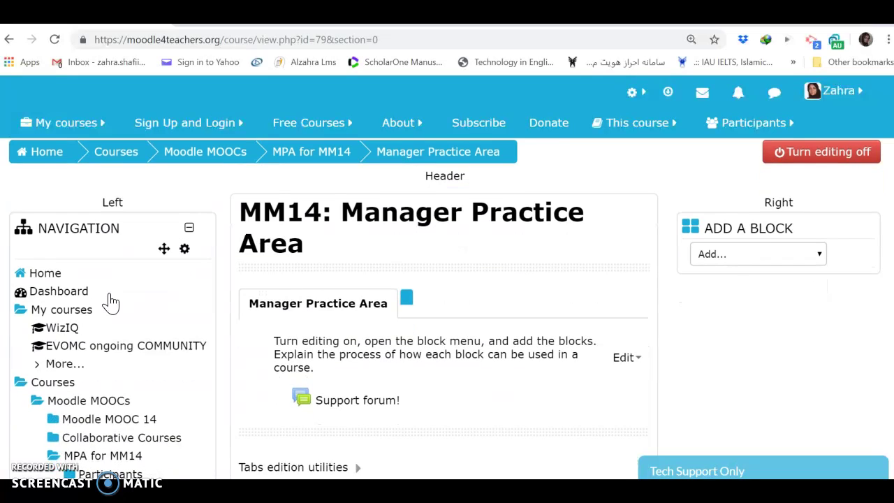
pyautogui.scroll(-14, 110, 300)
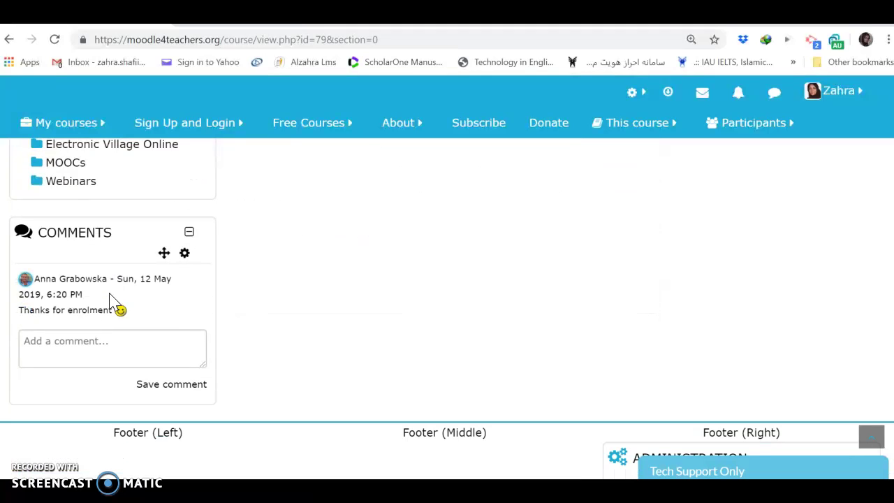
pyautogui.scroll(-5, 112, 303)
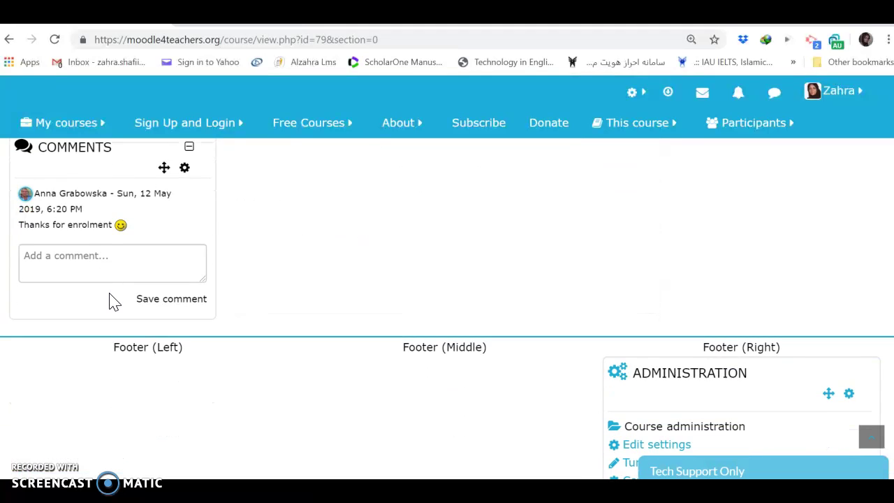
pyautogui.scroll(-1, 112, 301)
pyautogui.click(101, 303)
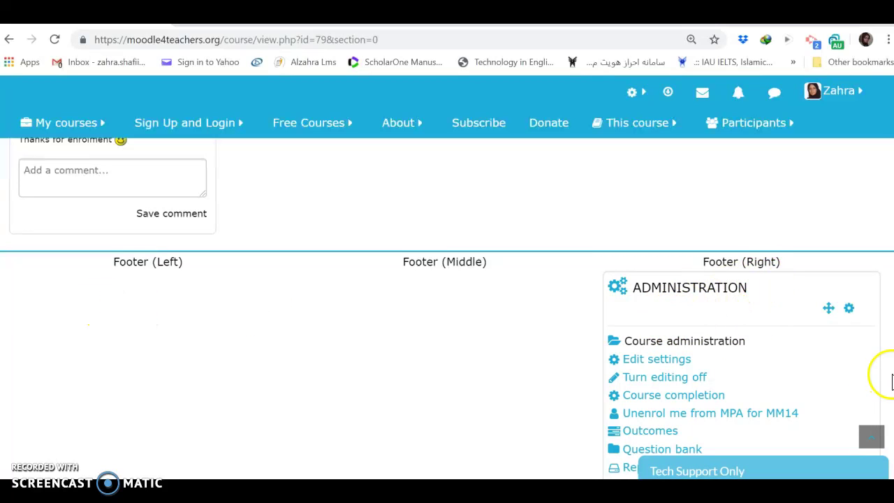
pyautogui.scroll(15, 447, 309)
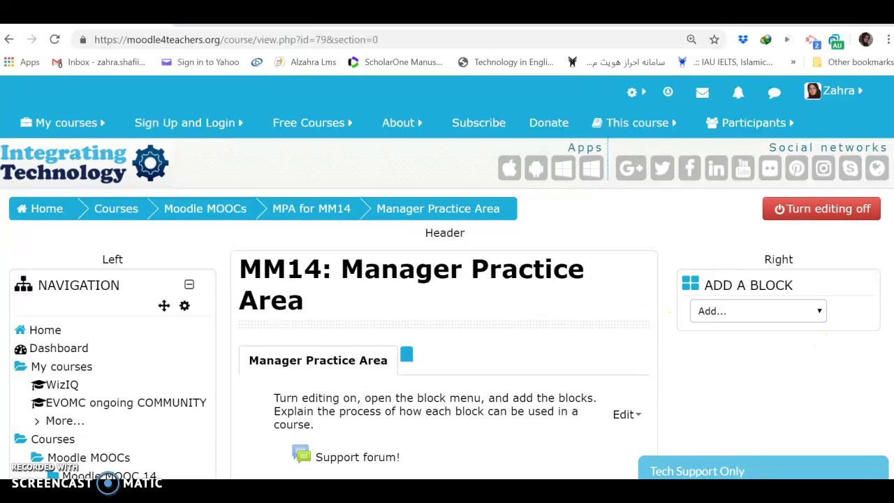
# Step: Add the Level up! block to the Manager Practice Area course page
pyautogui.click(818, 313)
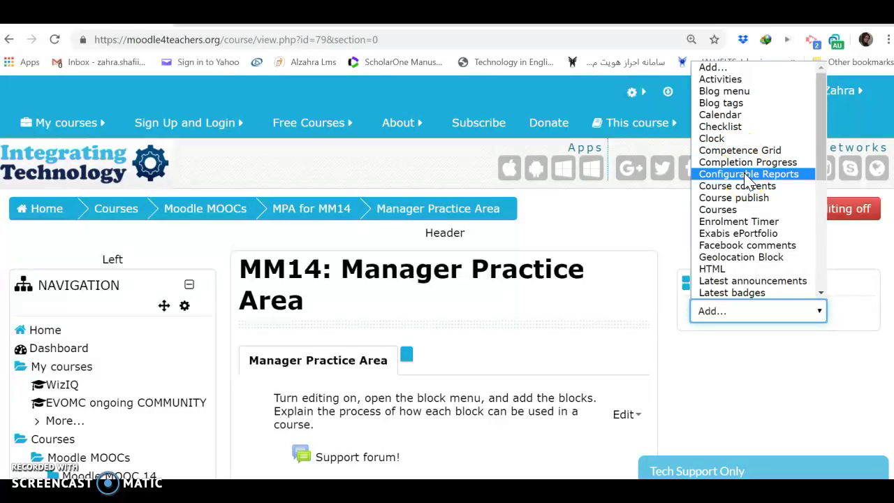
pyautogui.moveTo(824, 175); pyautogui.dragTo(836, 283)
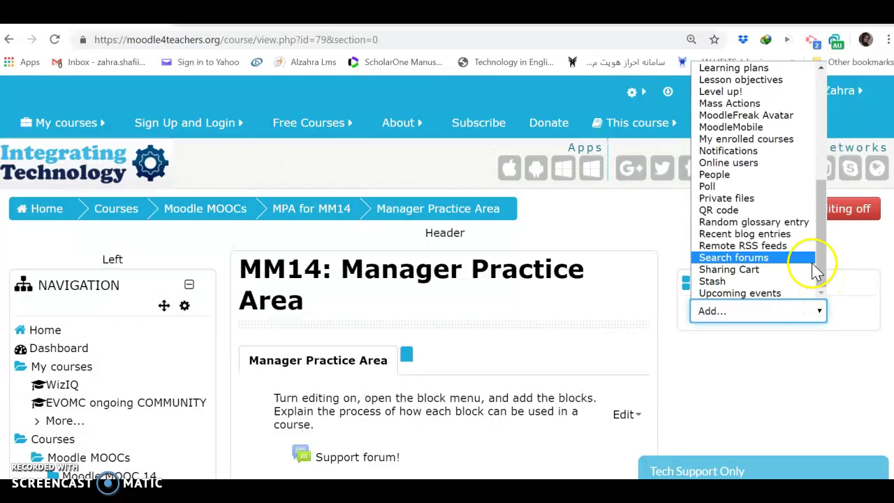
pyautogui.click(727, 93)
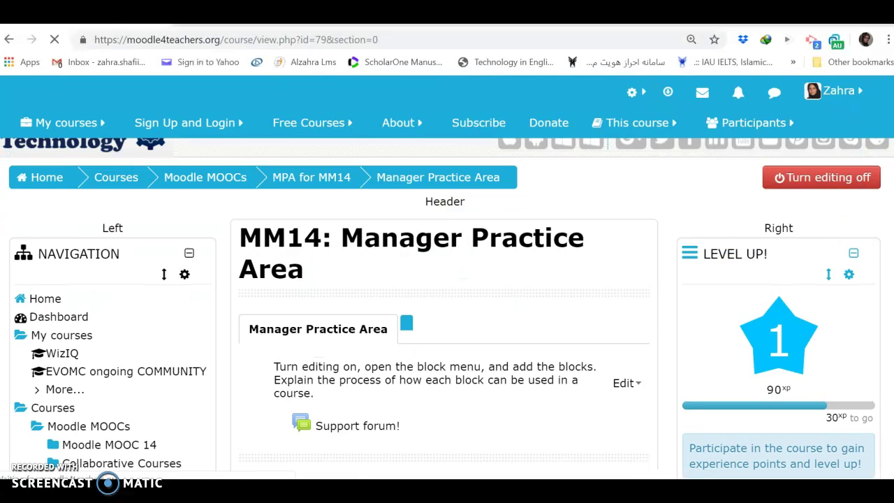
# Step: Move the Level up! block below the Add a block box in the same column
pyautogui.scroll(-3, 447, 307)
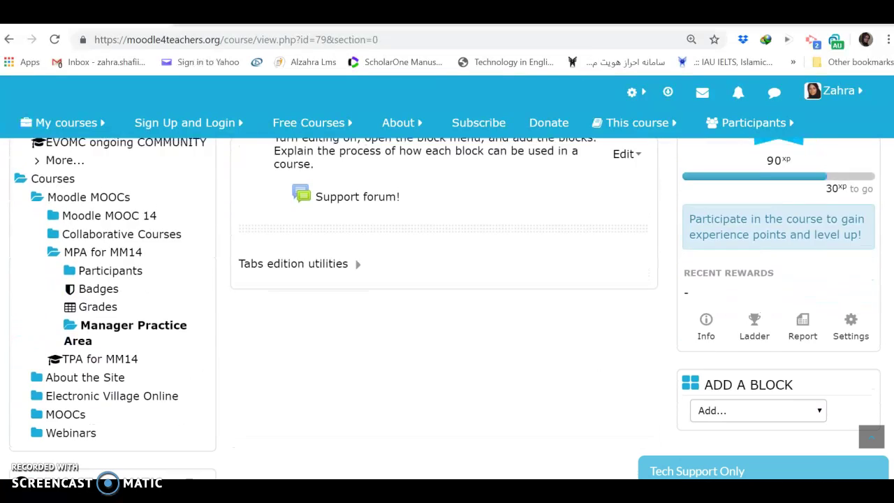
pyautogui.scroll(2, 446, 307)
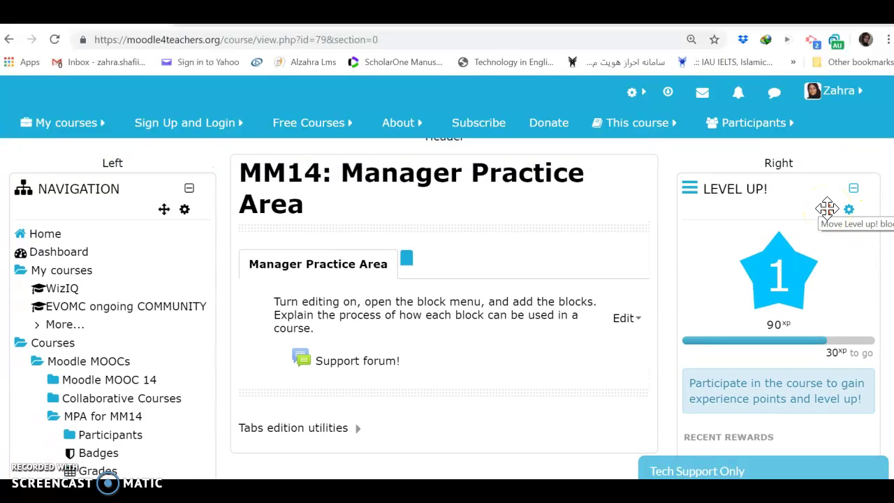
pyautogui.moveTo(827, 208); pyautogui.dragTo(834, 255)
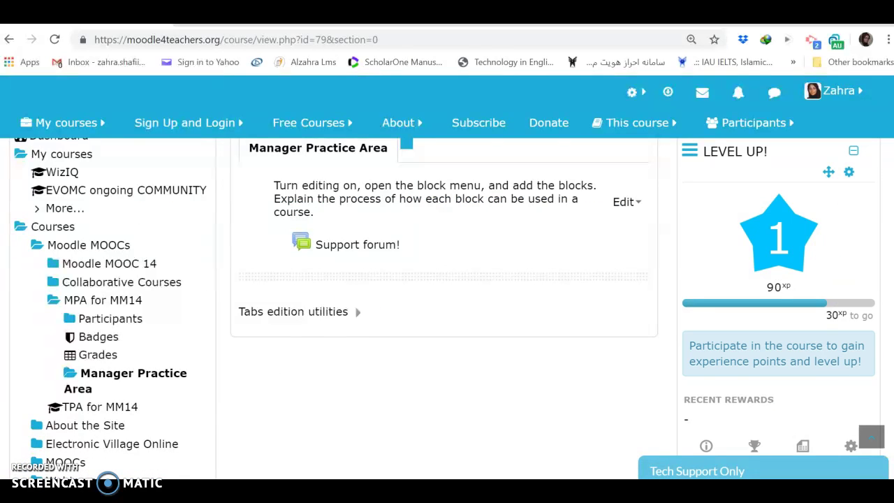
pyautogui.scroll(2, 863, 212)
pyautogui.scroll(-1, 863, 211)
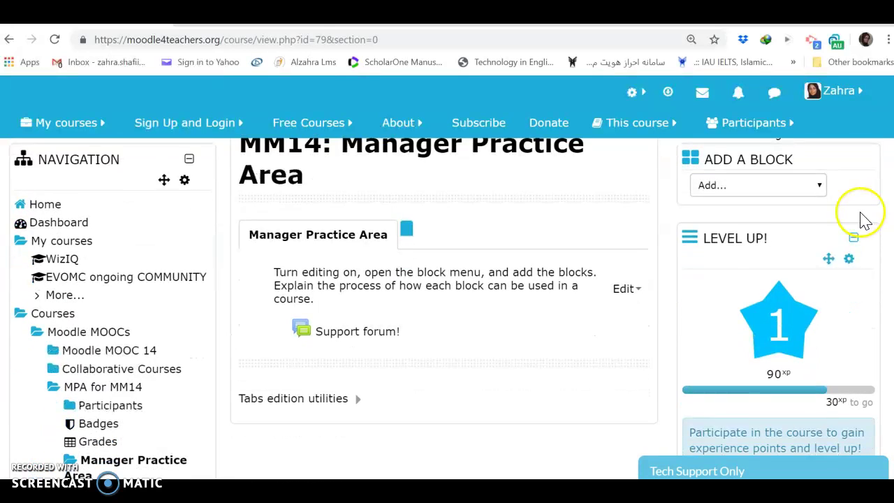
# Step: View the Level up! block's configure, hide and delete options without choosing any of them
pyautogui.click(849, 266)
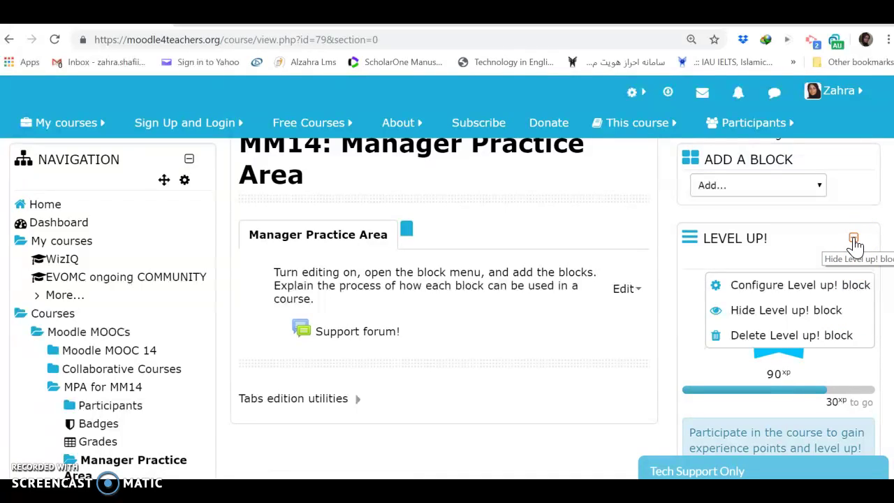
pyautogui.click(820, 241)
pyautogui.moveTo(35, 127)
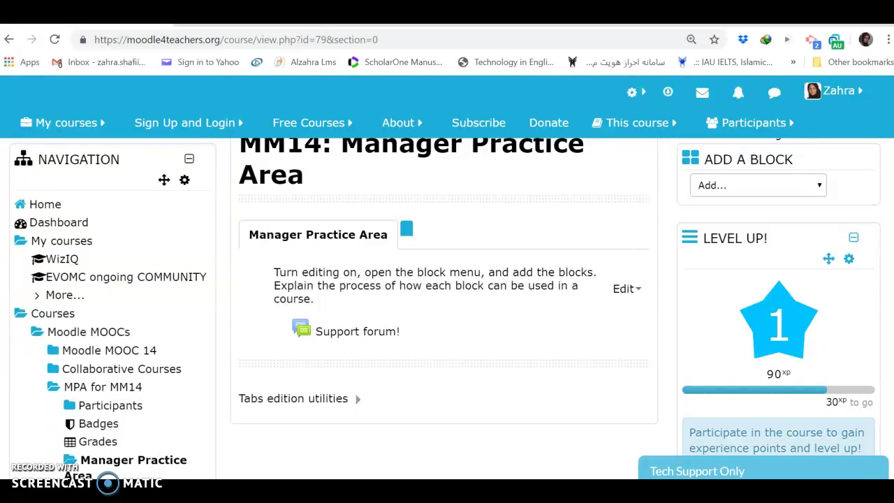
pyautogui.rightClick(702, 257)
pyautogui.press('Escape')
# Step: Open the Level up! ladder and examine the participants' ranks, levels, point totals and progress
pyautogui.scroll(-3, 445, 309)
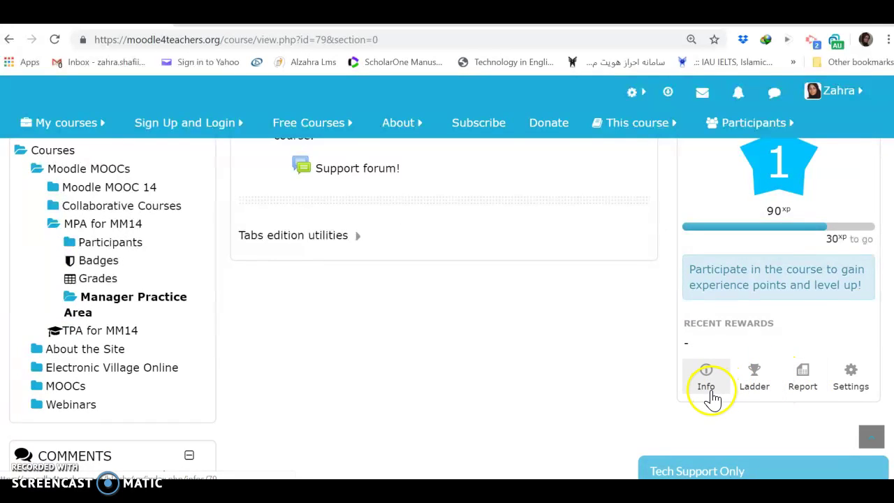
pyautogui.click(749, 386)
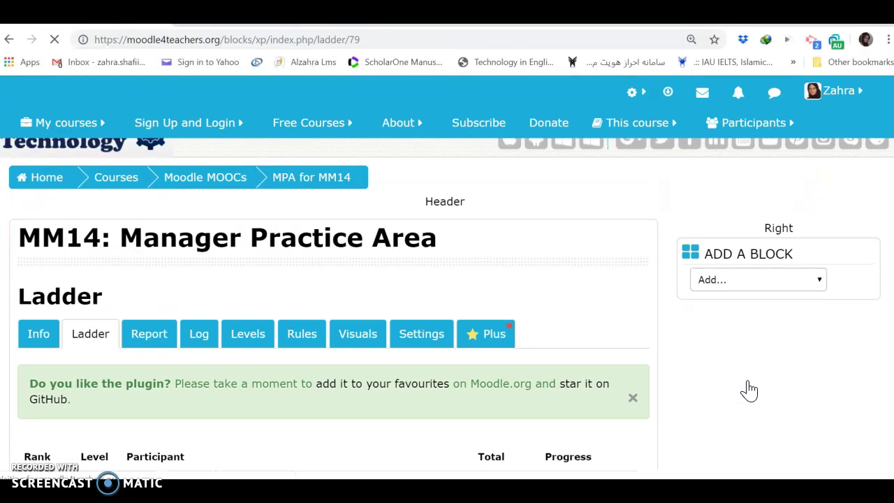
pyautogui.scroll(-2, 750, 391)
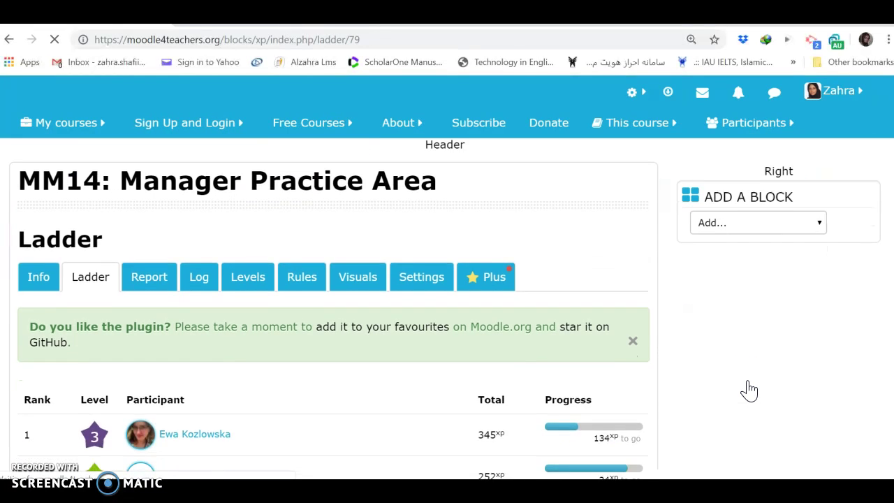
pyautogui.scroll(-4, 750, 391)
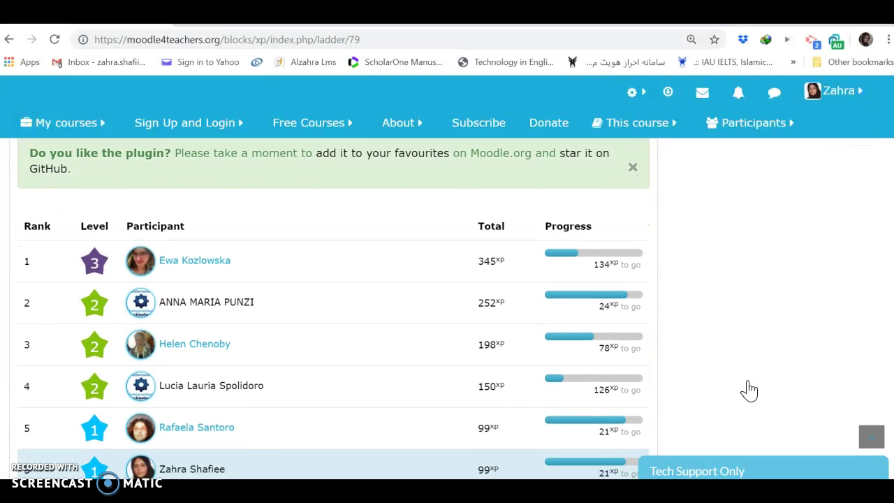
pyautogui.scroll(-1, 750, 391)
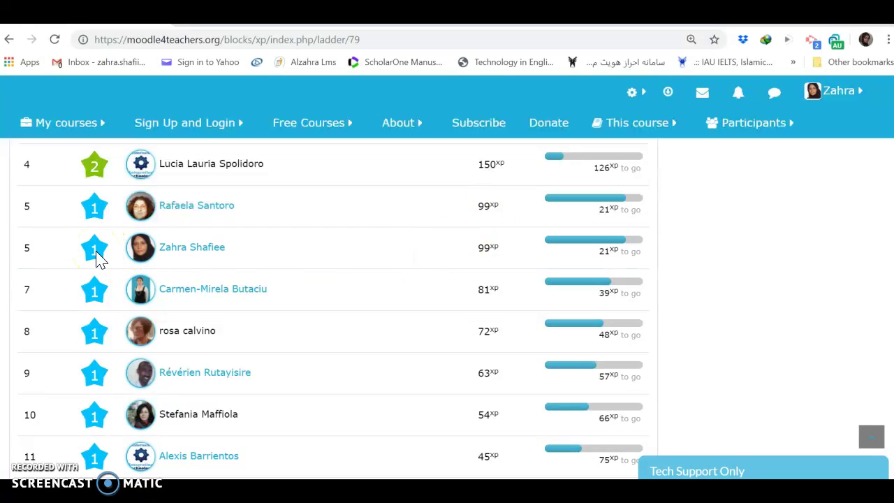
pyautogui.scroll(-3, 98, 258)
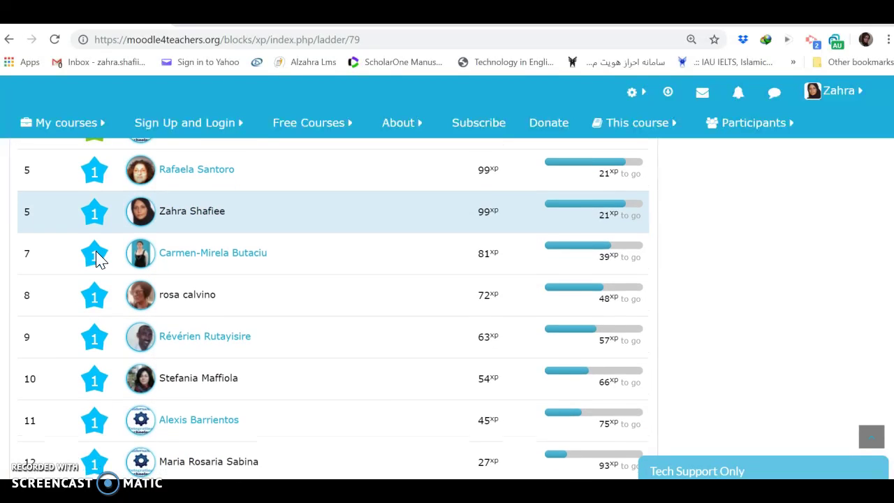
pyautogui.scroll(-5, 98, 259)
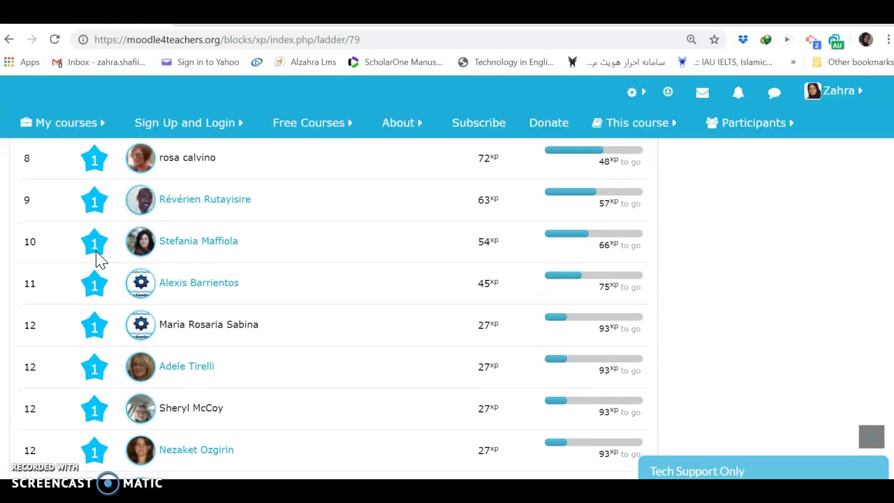
pyautogui.scroll(5, 98, 258)
pyautogui.scroll(4, 98, 259)
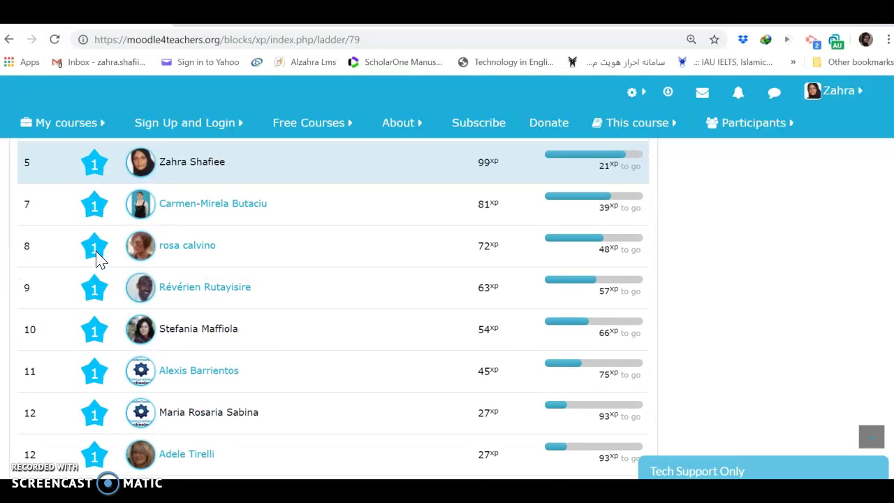
pyautogui.scroll(4, 98, 258)
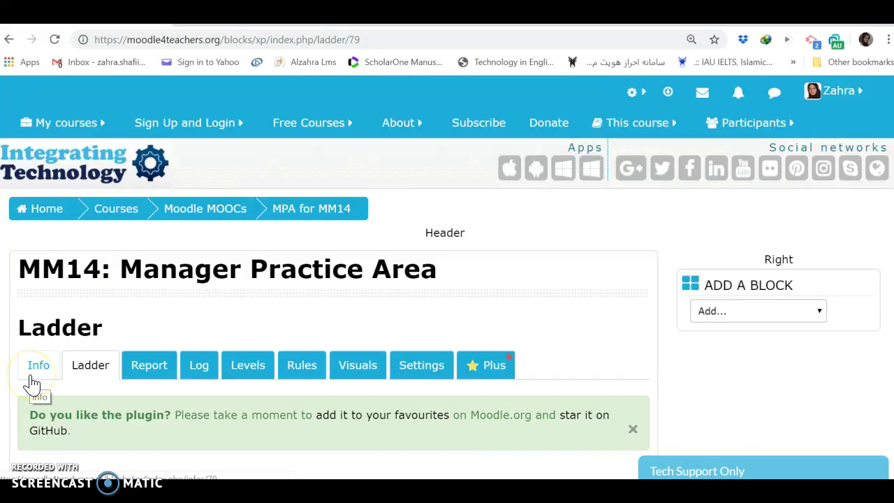
# Step: Open the Level up! course report and look over its name filters and participant list
pyautogui.click(145, 371)
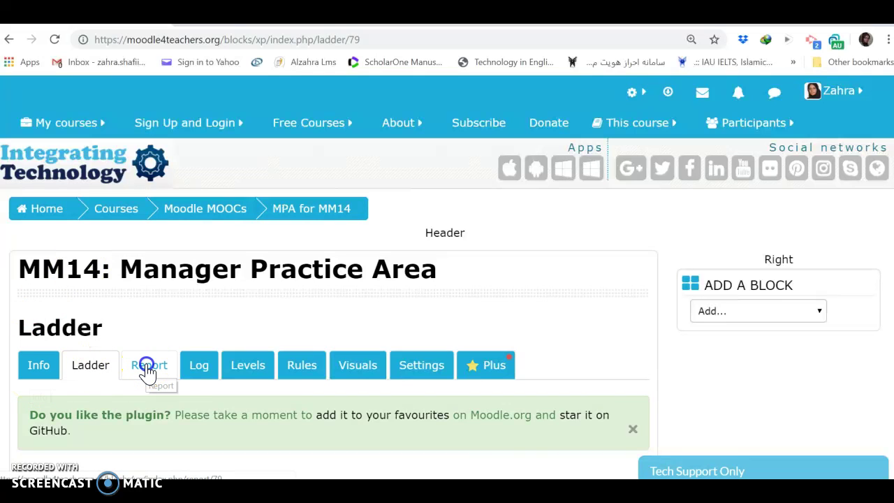
pyautogui.click(173, 366)
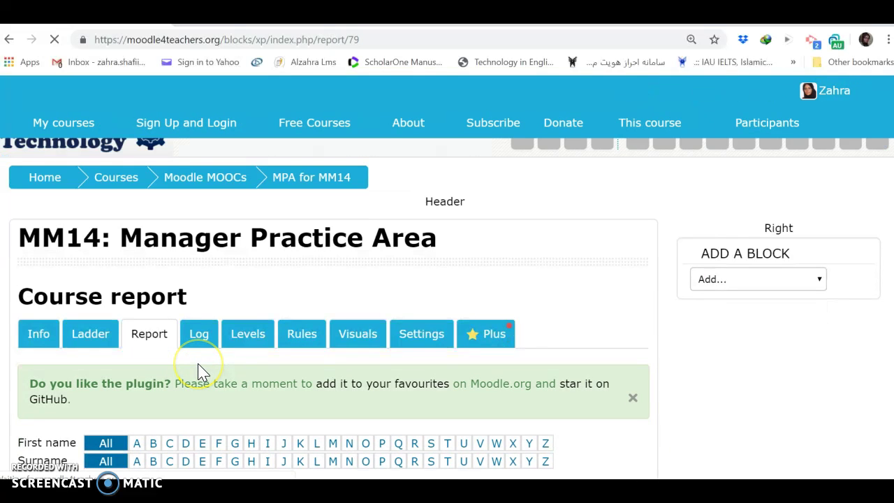
pyautogui.scroll(-2, 199, 372)
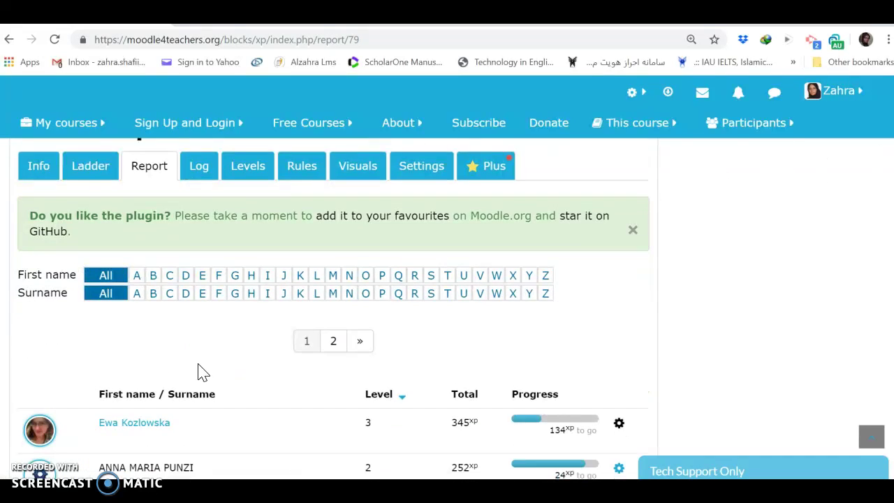
pyautogui.scroll(2, 198, 372)
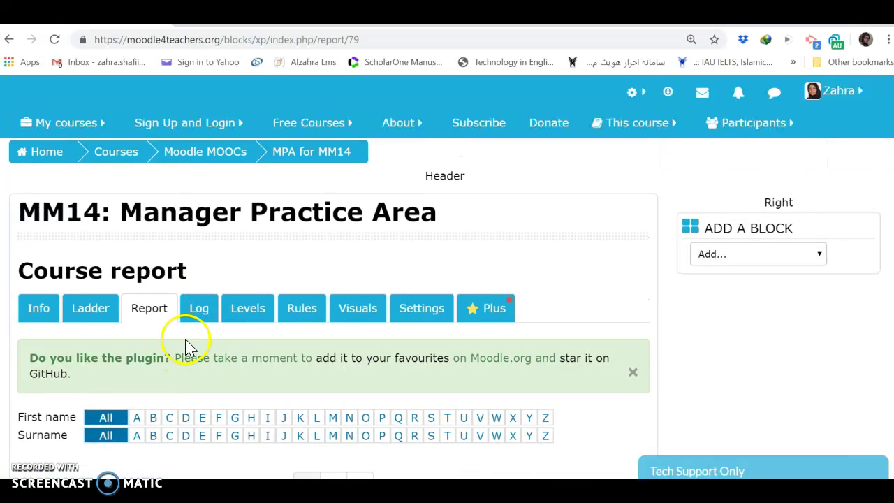
# Step: Open the Level up! course log and look through the rewarded events
pyautogui.click(201, 312)
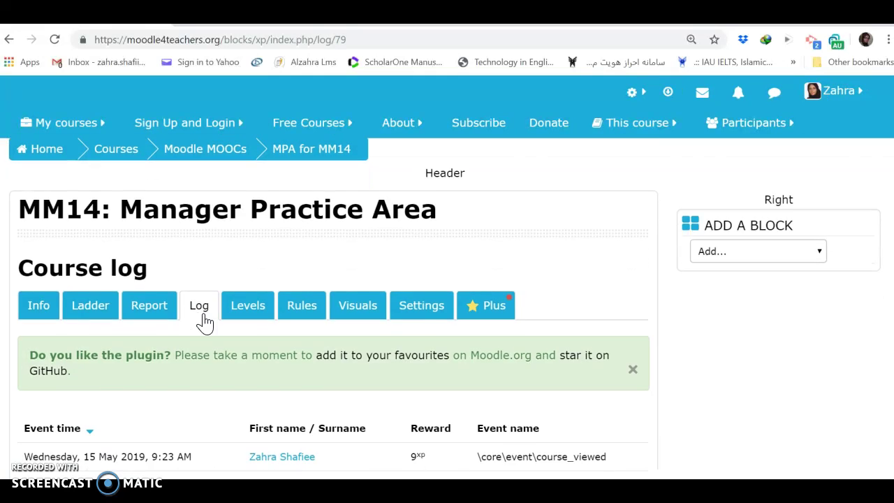
pyautogui.scroll(-3, 204, 322)
pyautogui.scroll(3, 205, 321)
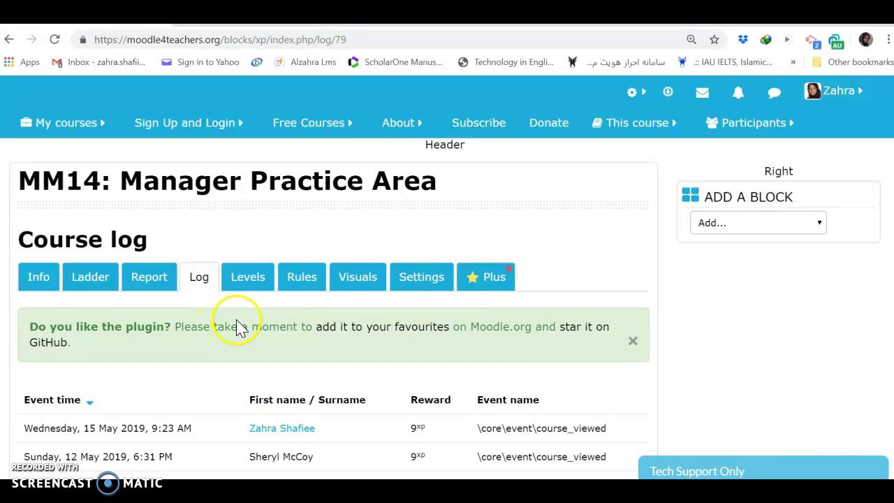
# Step: Open the Level up! levels page and examine the level count and algorithm settings
pyautogui.click(257, 281)
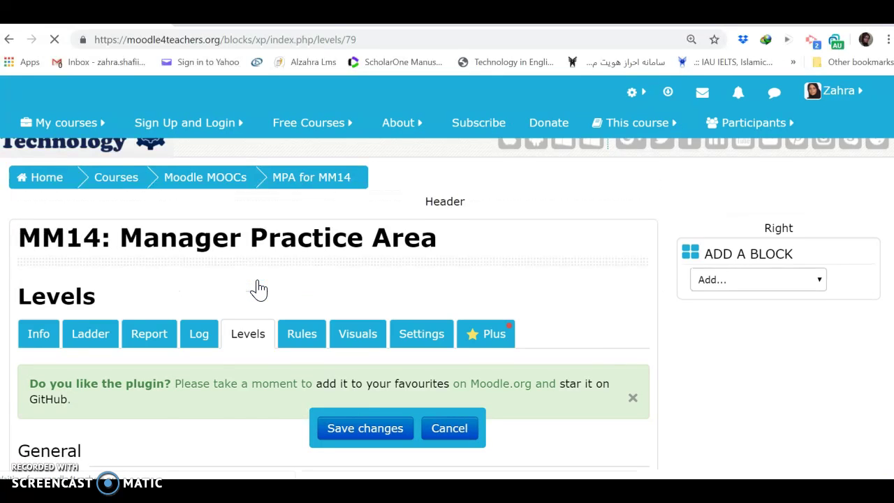
pyautogui.scroll(-2, 259, 288)
pyautogui.scroll(-2, 259, 289)
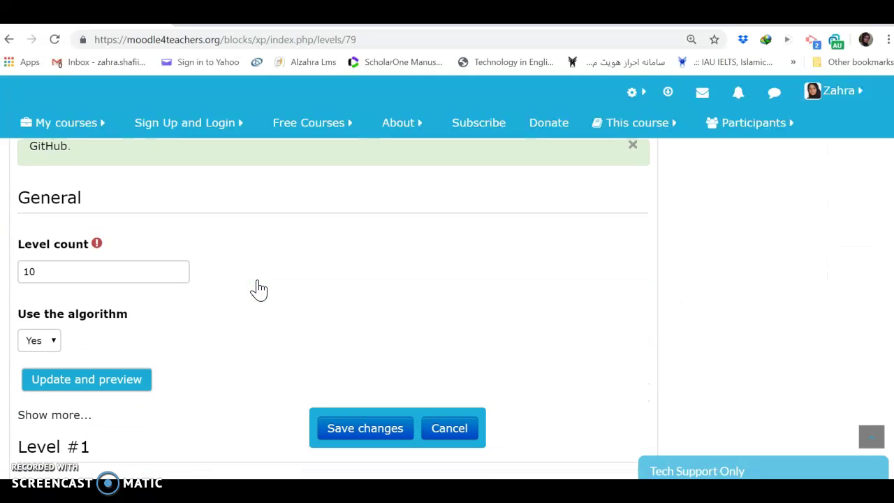
pyautogui.click(41, 273)
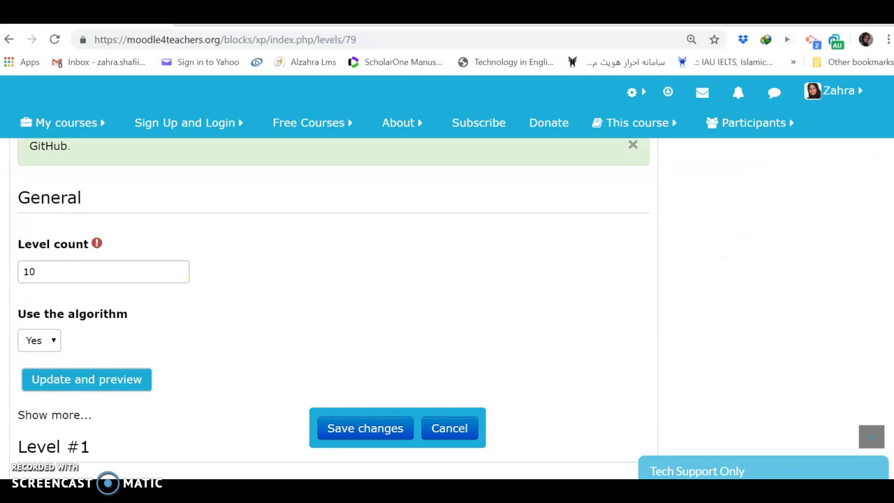
# Step: Look through the required points and description fields of every level, from level 1 to level 10
pyautogui.scroll(-2, 333, 301)
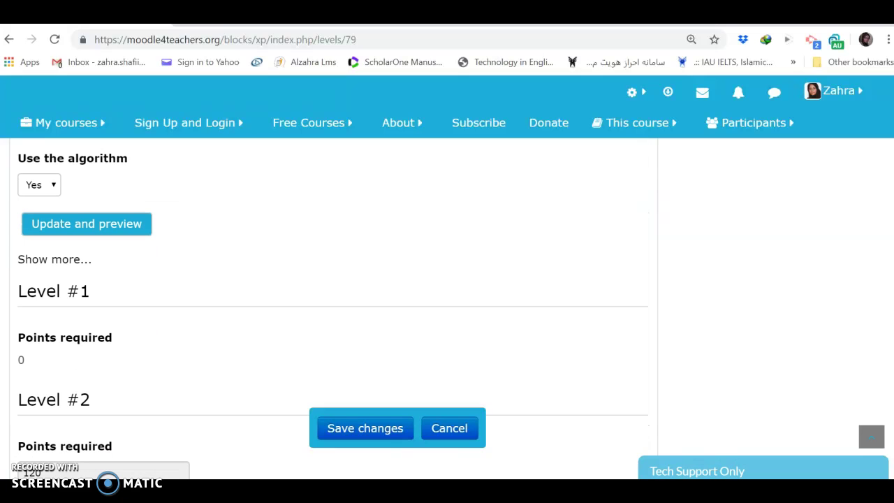
pyautogui.scroll(-1, 333, 311)
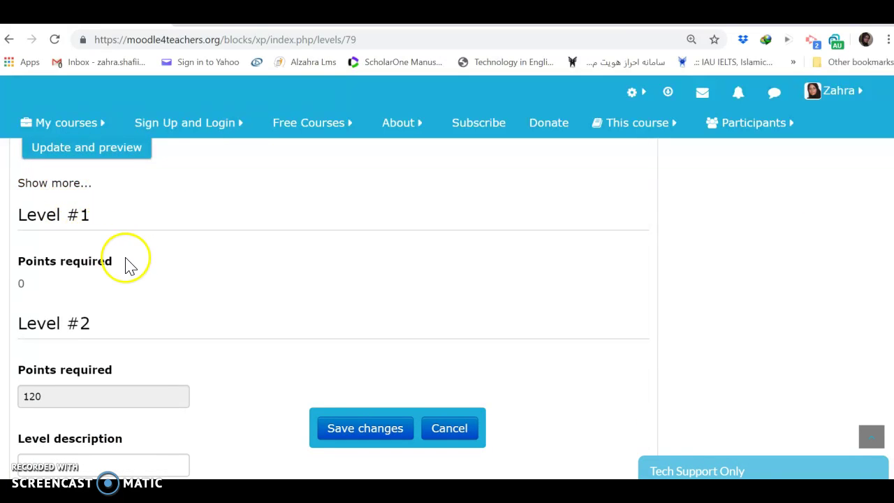
pyautogui.scroll(-2, 162, 314)
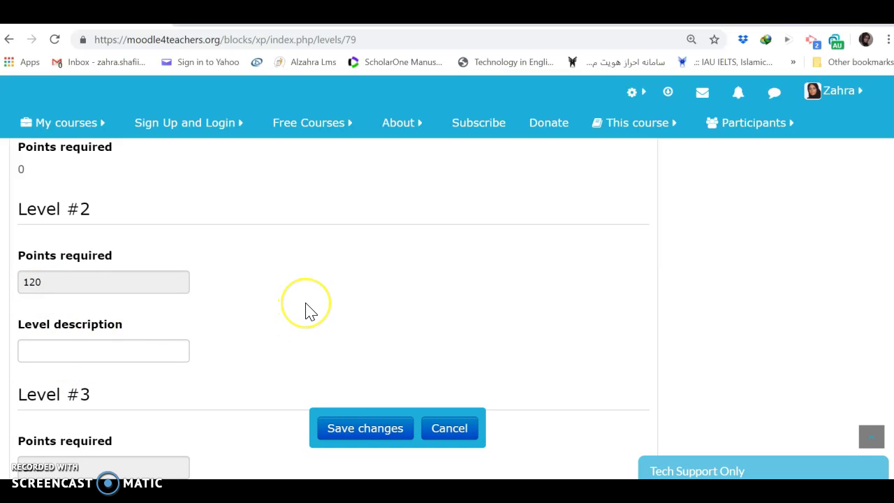
pyautogui.scroll(-1, 307, 313)
pyautogui.scroll(-2, 311, 312)
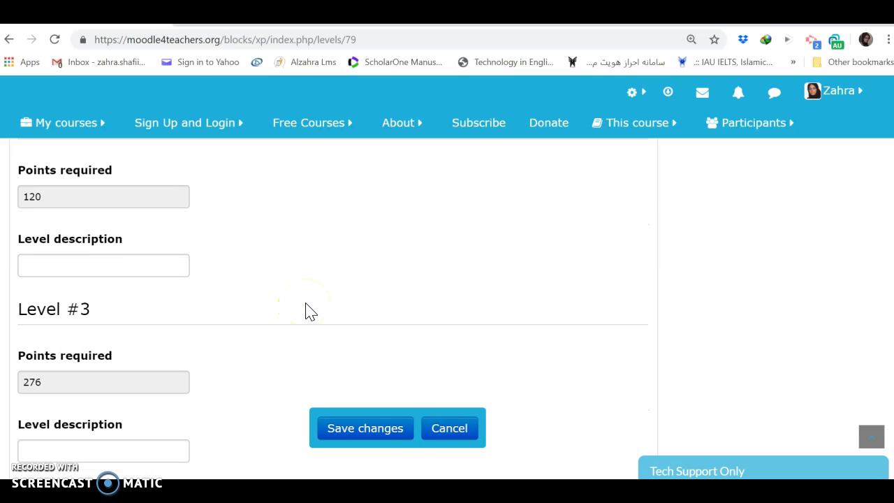
pyautogui.scroll(-6, 311, 312)
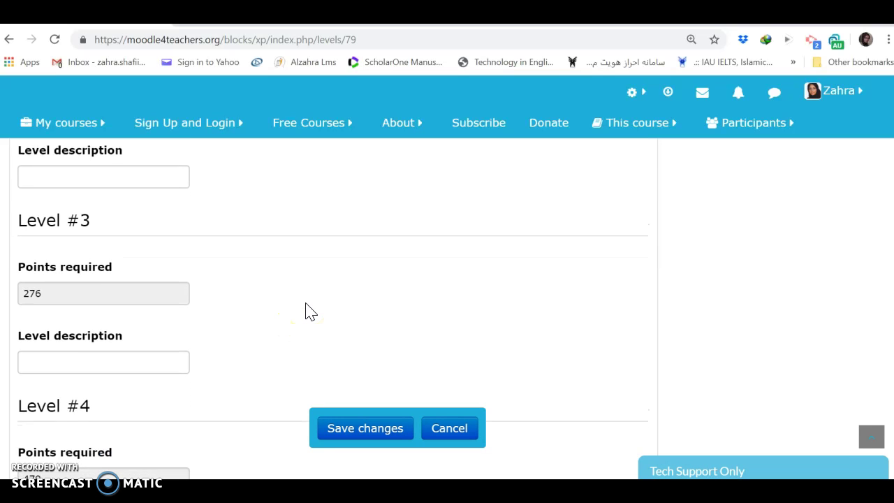
pyautogui.scroll(-7, 311, 312)
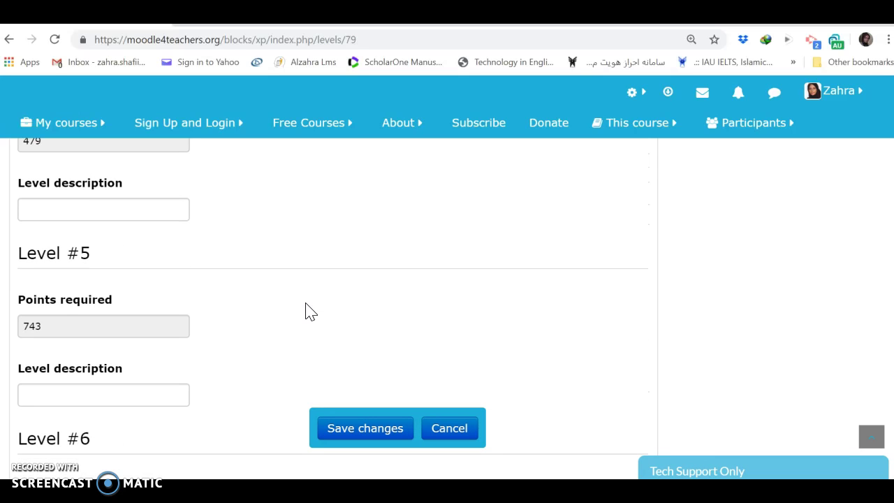
pyautogui.scroll(-15, 310, 312)
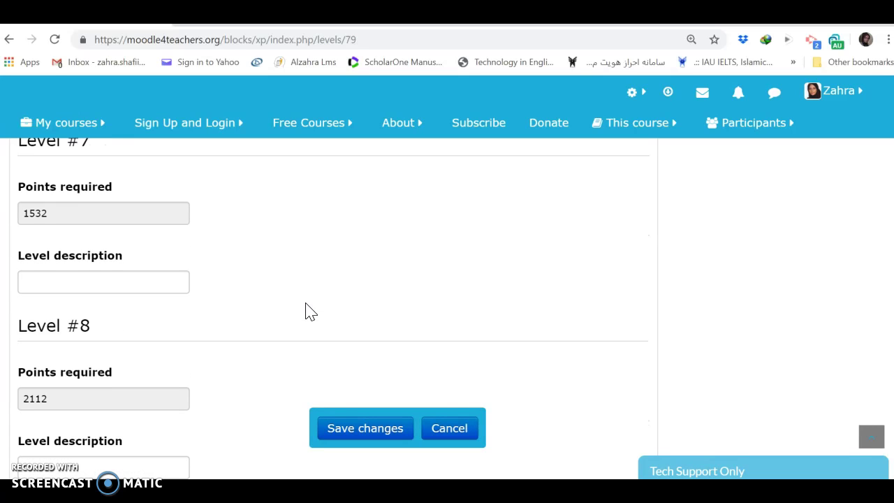
pyautogui.scroll(-8, 310, 312)
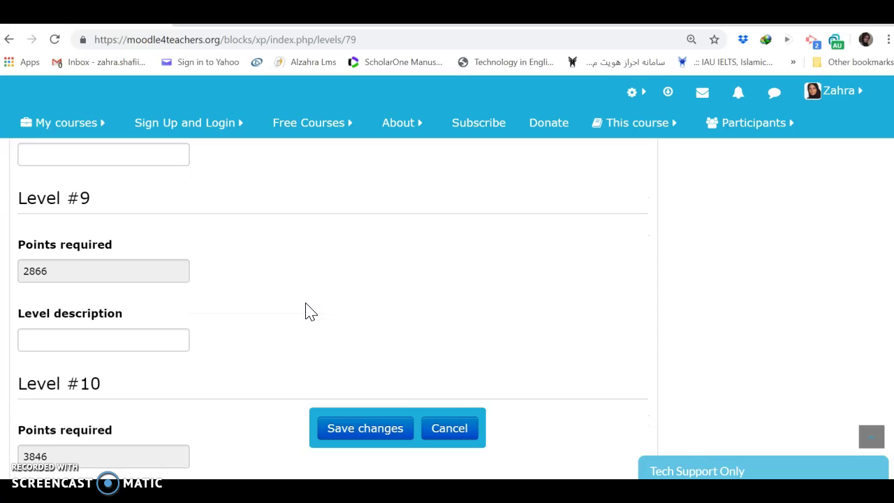
pyautogui.scroll(-9, 311, 312)
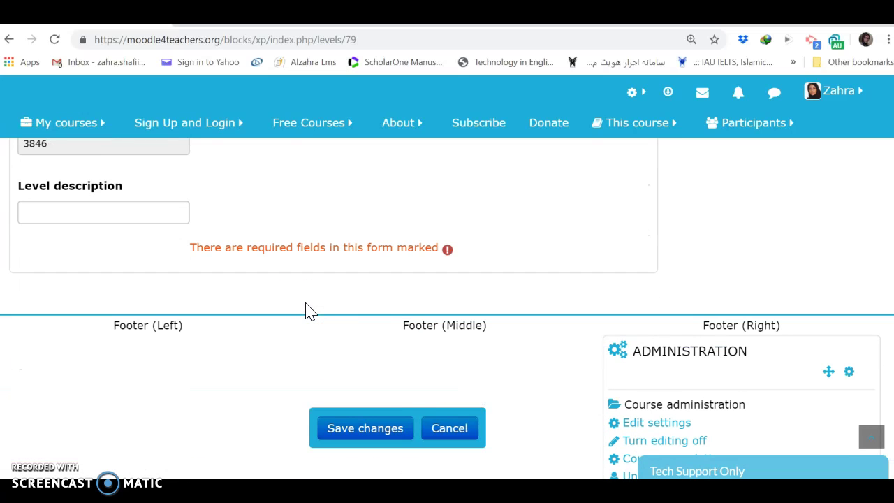
pyautogui.scroll(20, 311, 312)
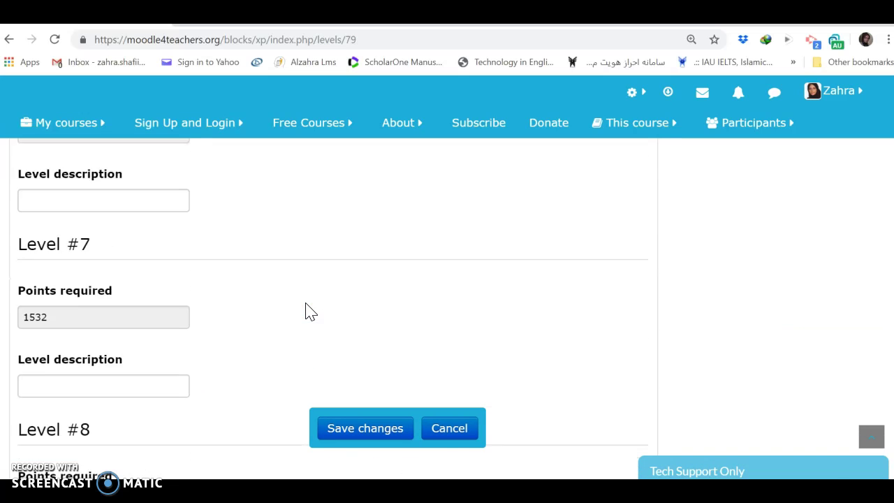
pyautogui.scroll(20, 311, 312)
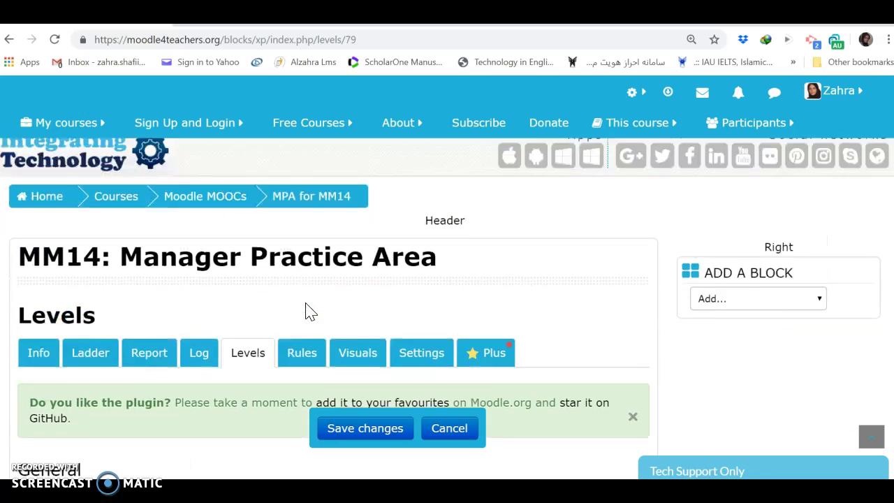
pyautogui.scroll(1, 311, 312)
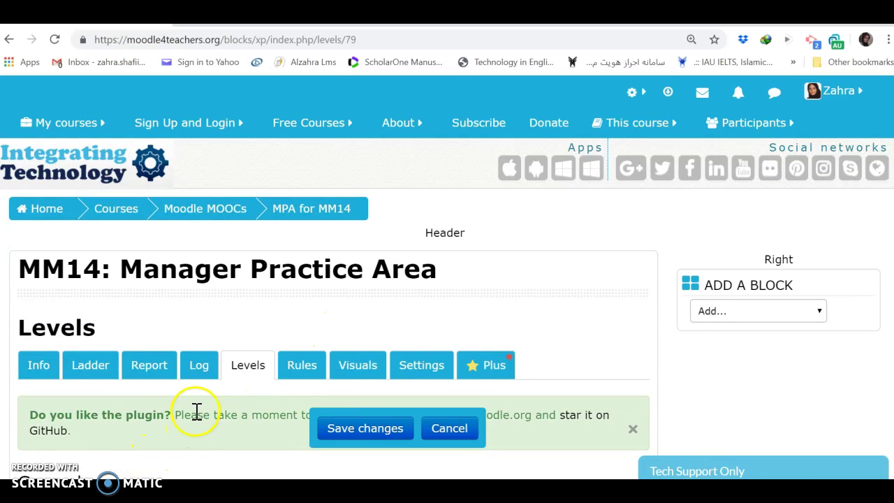
# Step: Open the Level up! course rules and read the introductory notes on the actions the plugin ignores
pyautogui.click(303, 381)
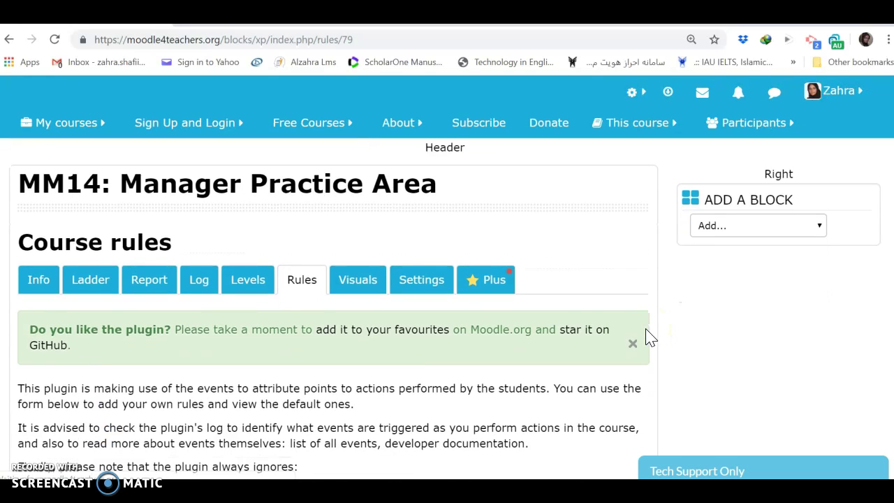
pyautogui.scroll(-3, 648, 338)
pyautogui.scroll(-1, 648, 337)
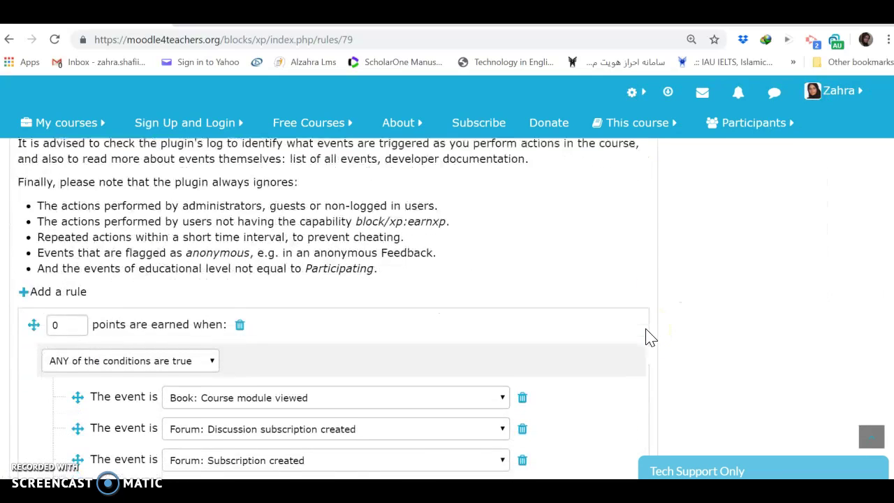
pyautogui.scroll(1, 647, 340)
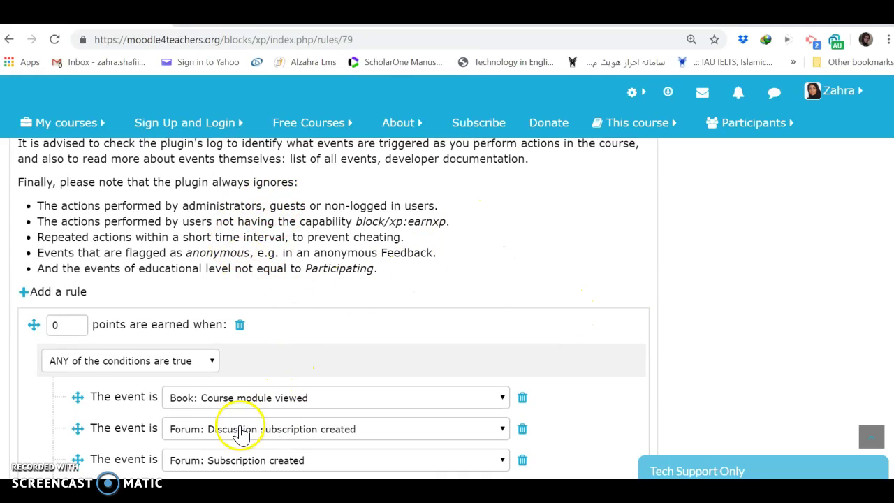
# Step: Examine the first rule's event conditions and view its ALL, ANY and NONE matching options without changing the selection
pyautogui.scroll(-1, 440, 347)
pyautogui.scroll(-2, 440, 347)
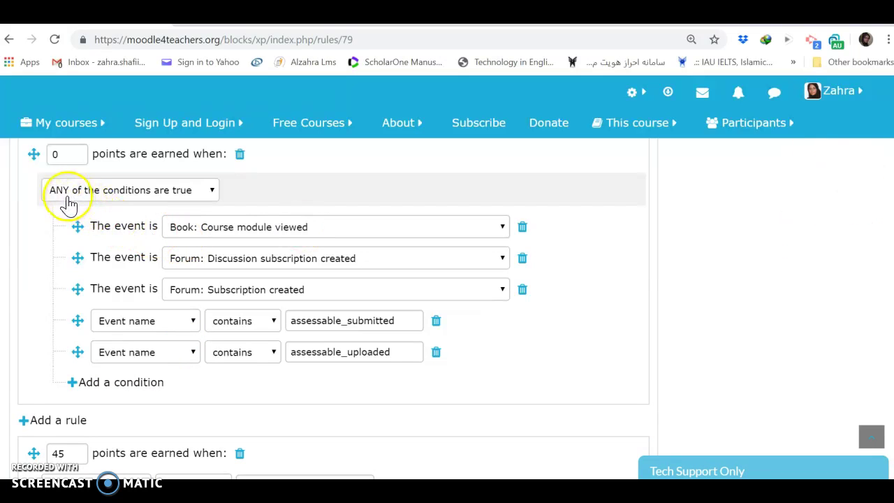
pyautogui.click(213, 190)
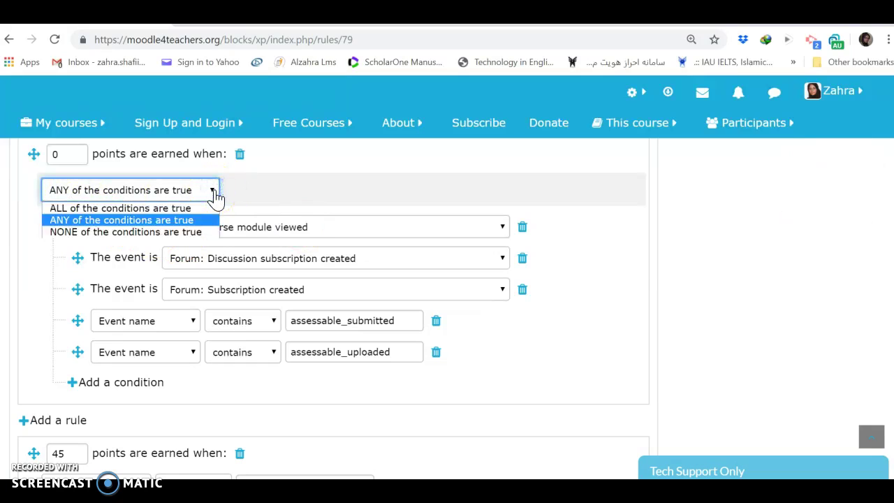
pyautogui.click(215, 196)
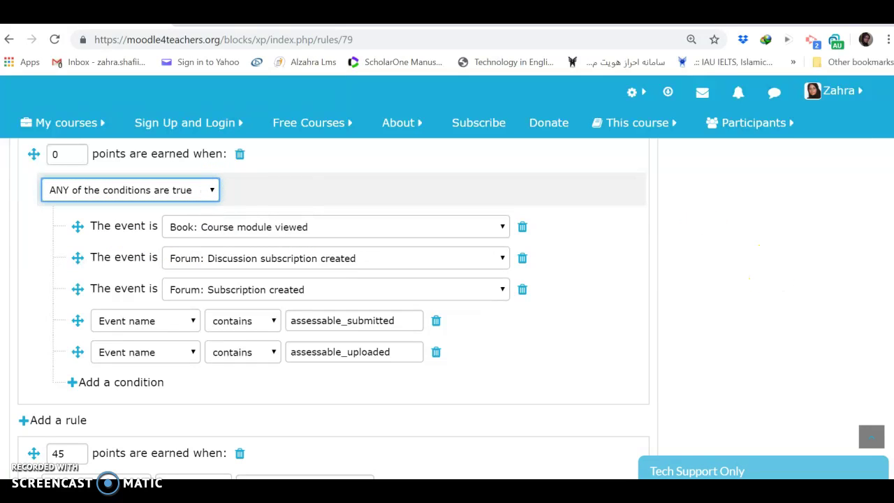
# Step: Look over the Event CRUD rules and their points, down to the option for resetting course rules to defaults
pyautogui.scroll(-3, 333, 308)
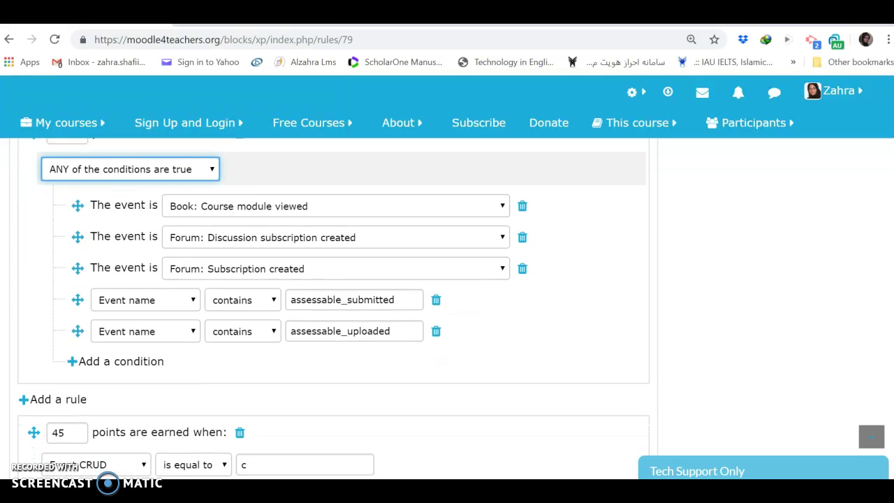
pyautogui.scroll(-2, 333, 308)
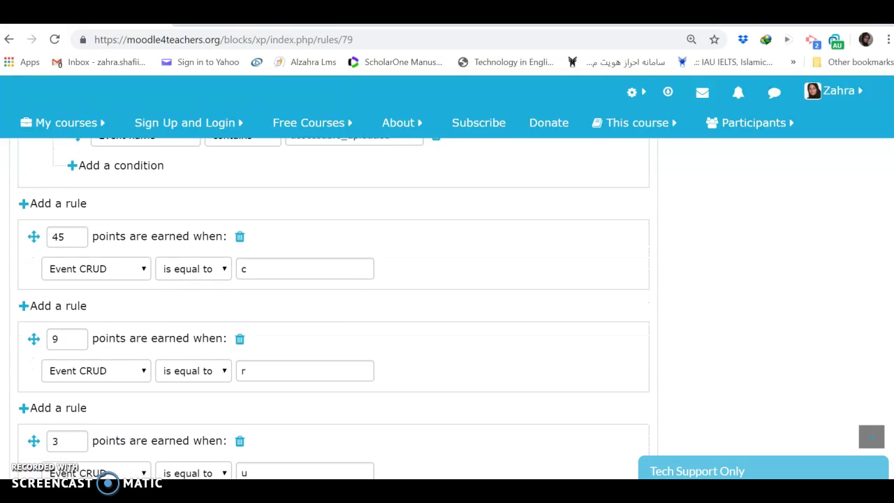
pyautogui.scroll(-2, 333, 308)
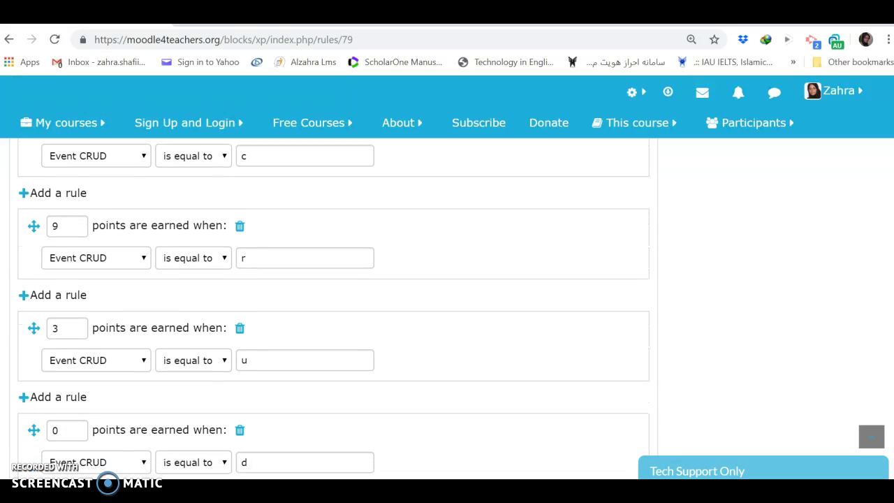
pyautogui.scroll(-4, 334, 308)
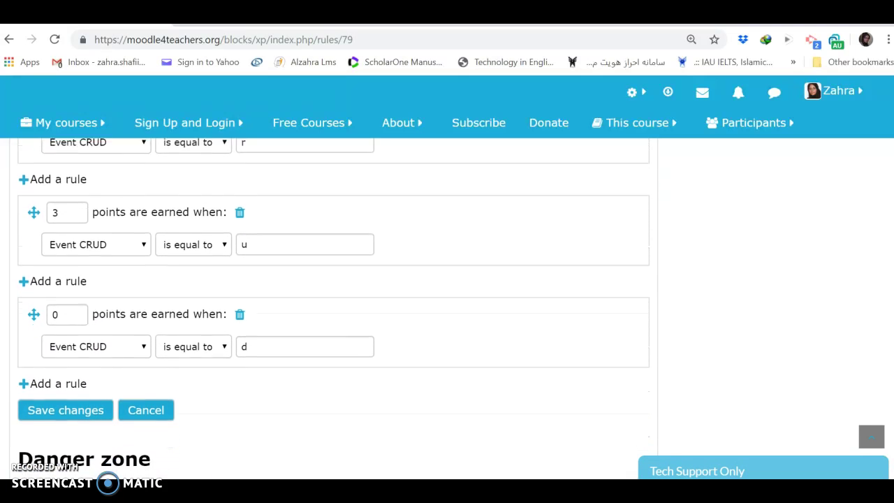
pyautogui.scroll(-1, 333, 308)
pyautogui.scroll(10, 334, 308)
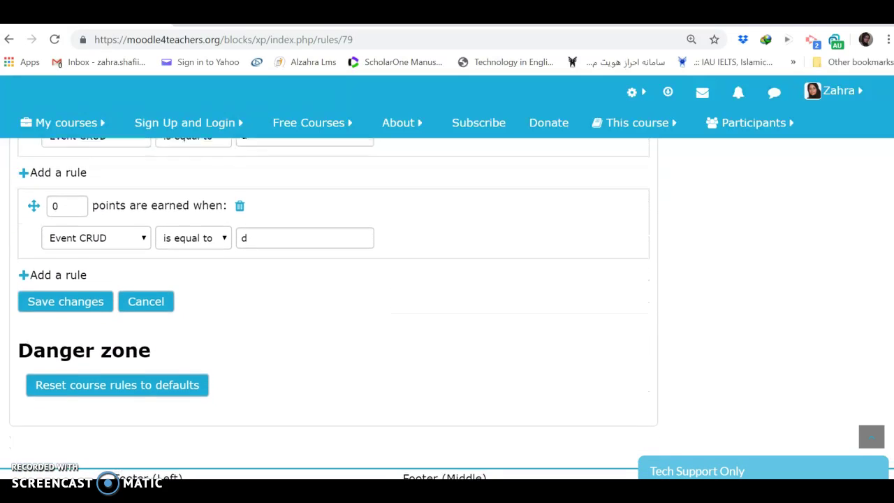
pyautogui.scroll(7, 333, 308)
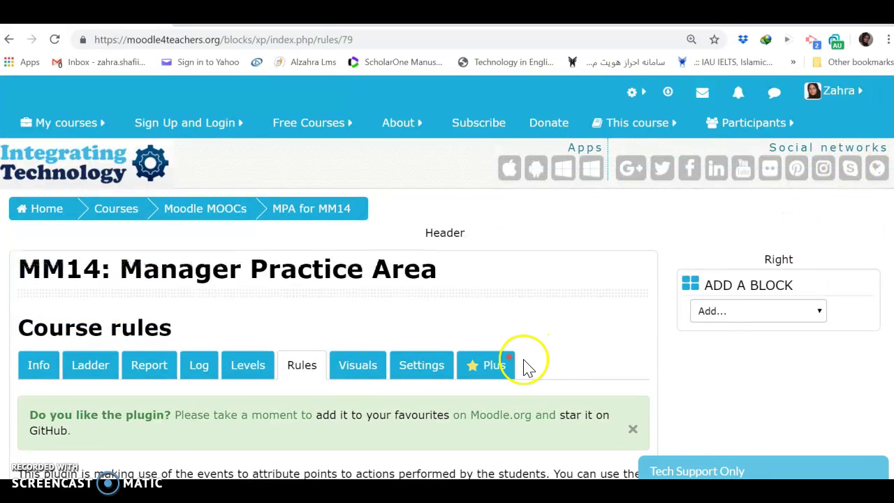
# Step: Open the Level up! course visuals and examine the level badge upload area and its accepted image file types
pyautogui.click(353, 378)
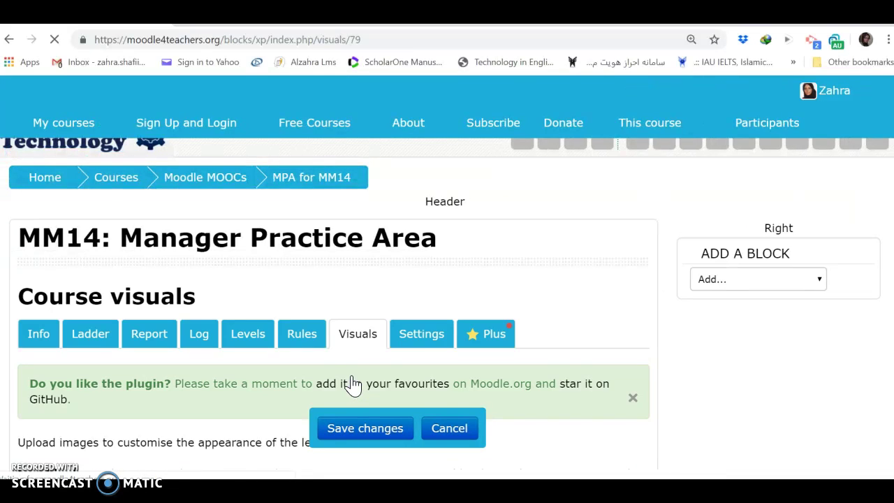
pyautogui.scroll(-2, 352, 383)
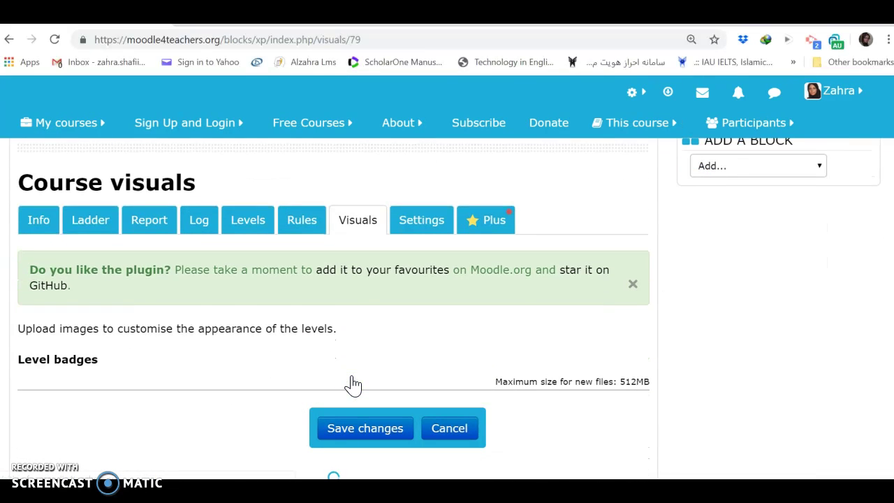
pyautogui.scroll(-3, 353, 383)
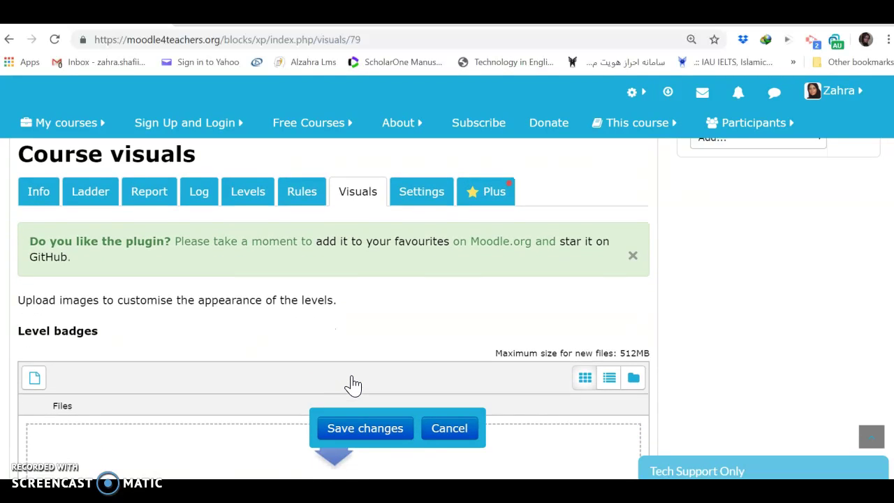
pyautogui.scroll(-1, 353, 383)
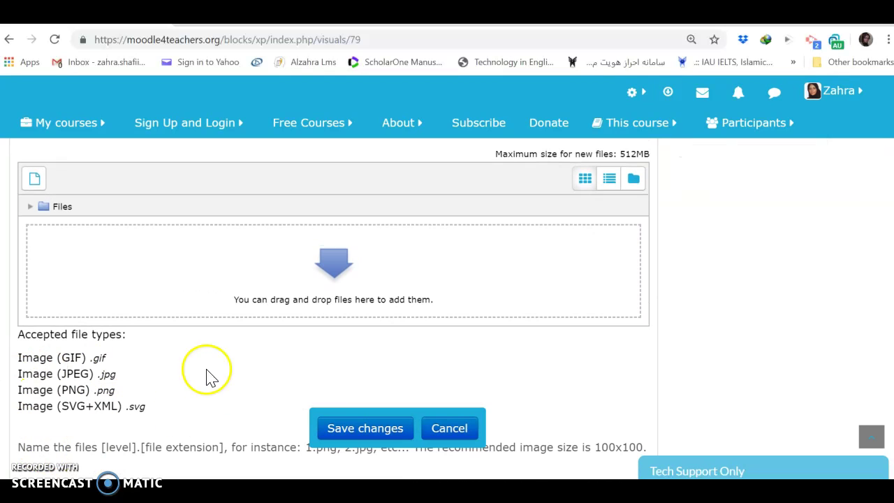
pyautogui.scroll(5, 173, 361)
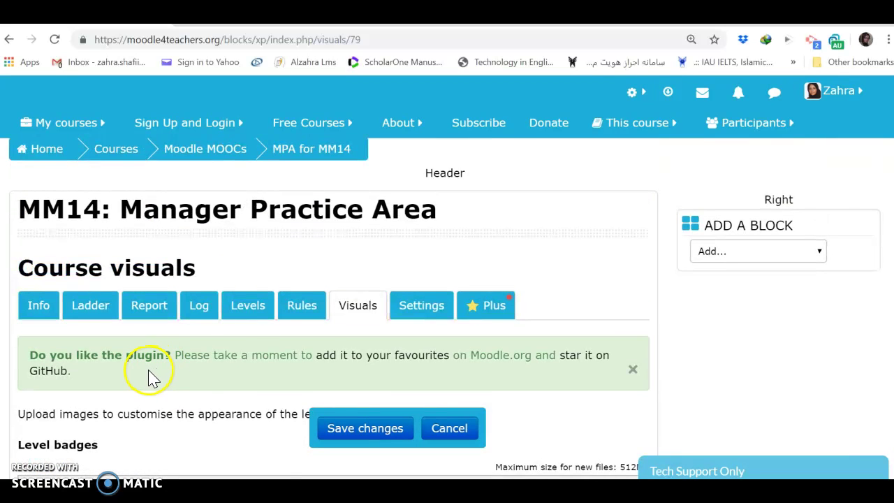
# Step: Open the Level up! course settings and look over the general and ladder options
pyautogui.click(421, 305)
pyautogui.scroll(-2, 430, 311)
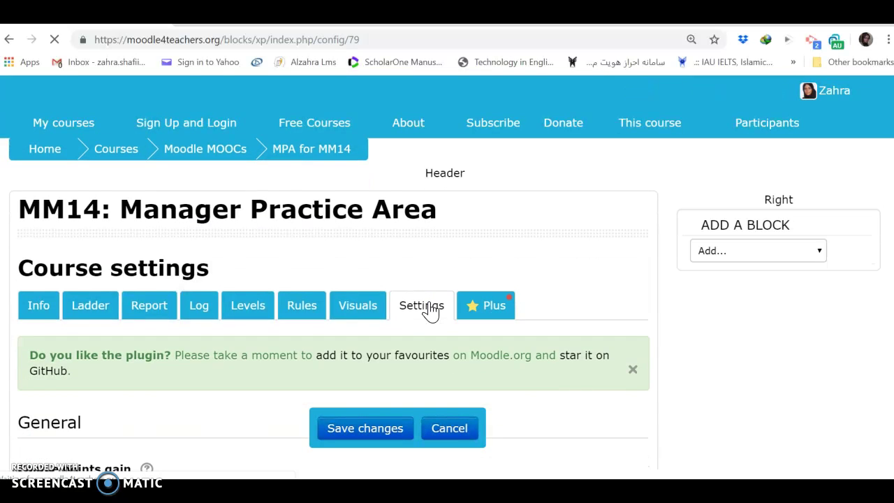
pyautogui.scroll(-2, 431, 311)
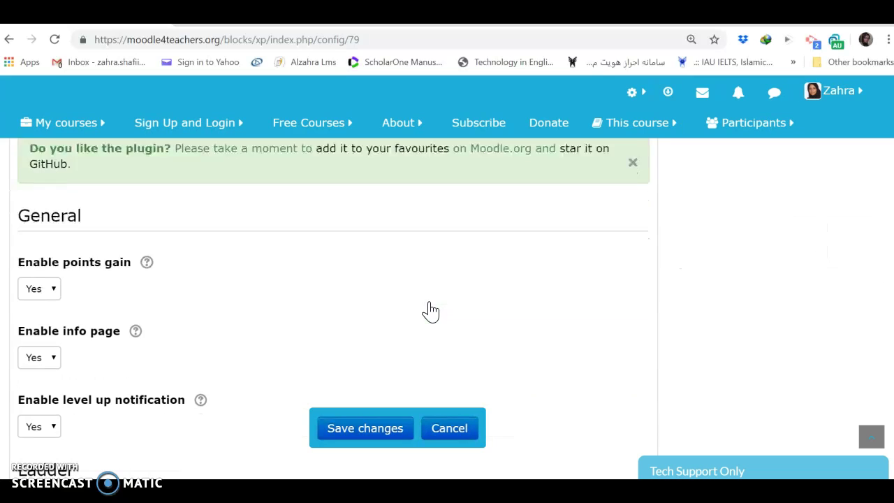
pyautogui.scroll(-4, 430, 311)
pyautogui.scroll(-4, 430, 310)
pyautogui.scroll(10, 430, 311)
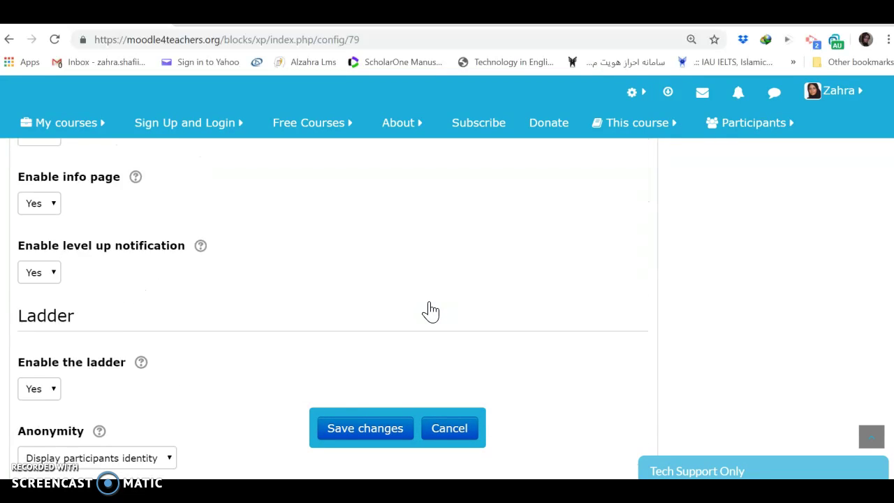
# Step: Open the Level up! Plus page and look over the add-on's features, from additional rules to report export and support
pyautogui.scroll(1, 430, 311)
pyautogui.click(488, 367)
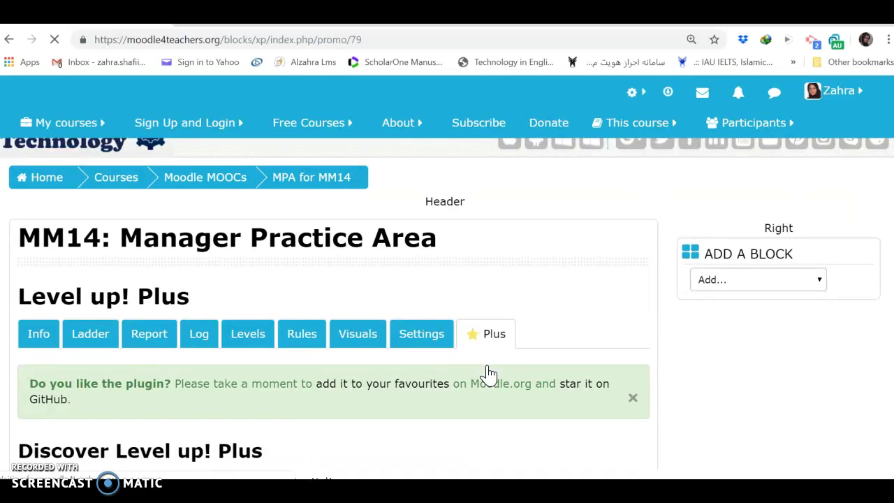
pyautogui.scroll(-4, 489, 375)
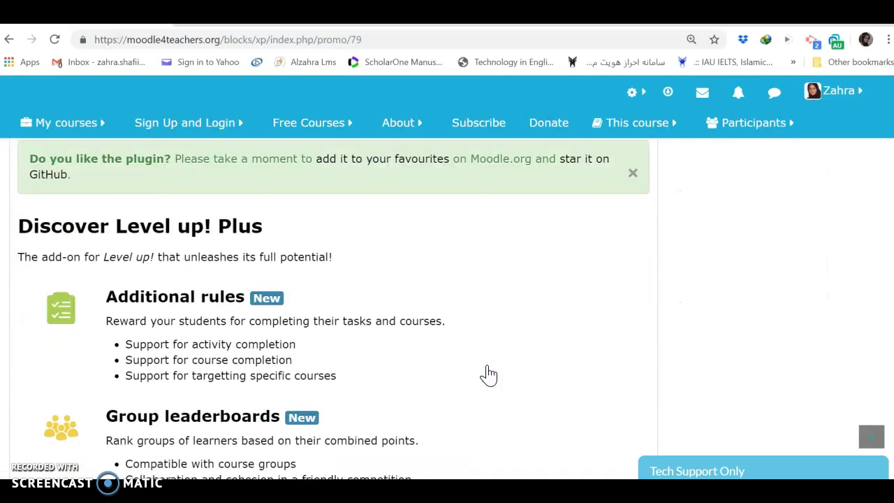
pyautogui.scroll(-1, 489, 375)
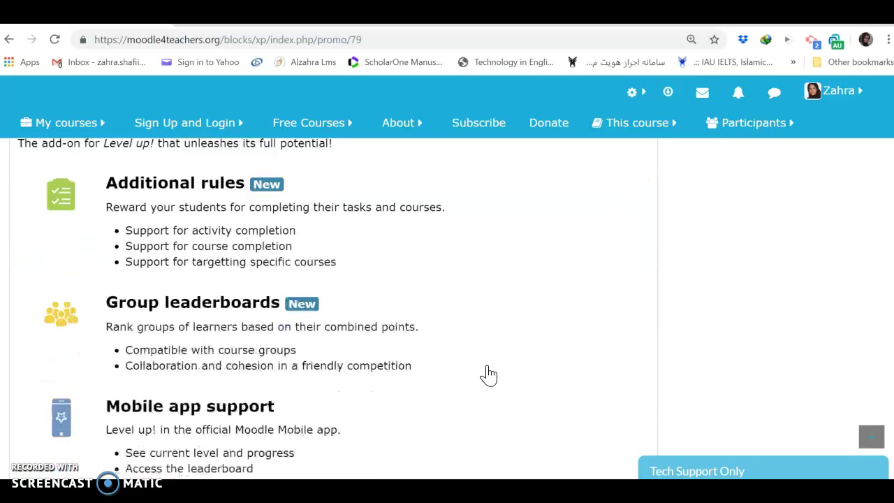
pyautogui.scroll(-2, 489, 375)
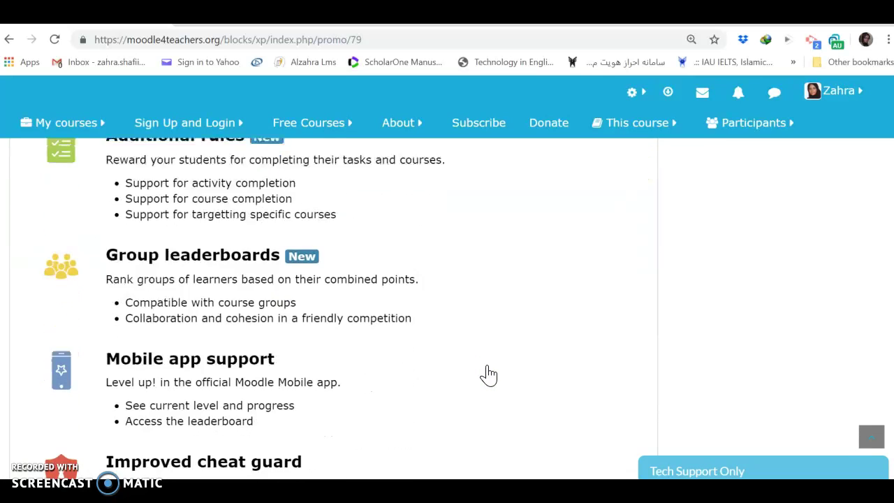
pyautogui.scroll(-3, 489, 375)
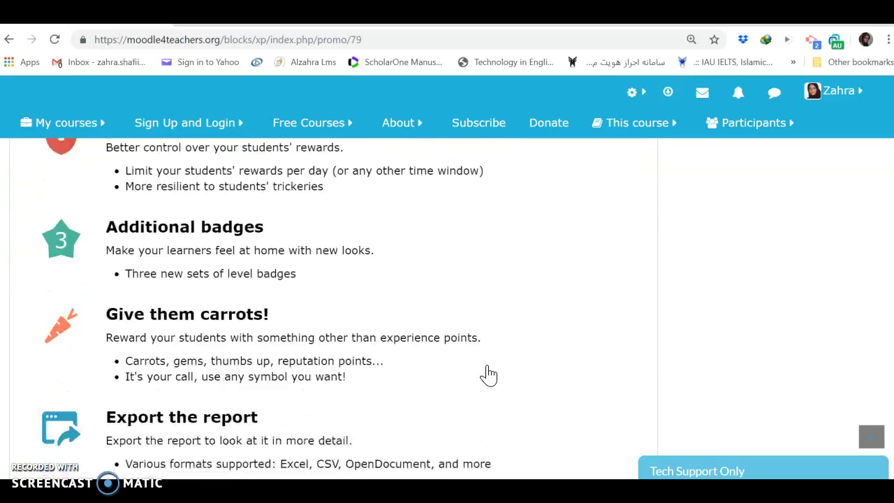
pyautogui.scroll(-4, 489, 375)
pyautogui.scroll(12, 489, 375)
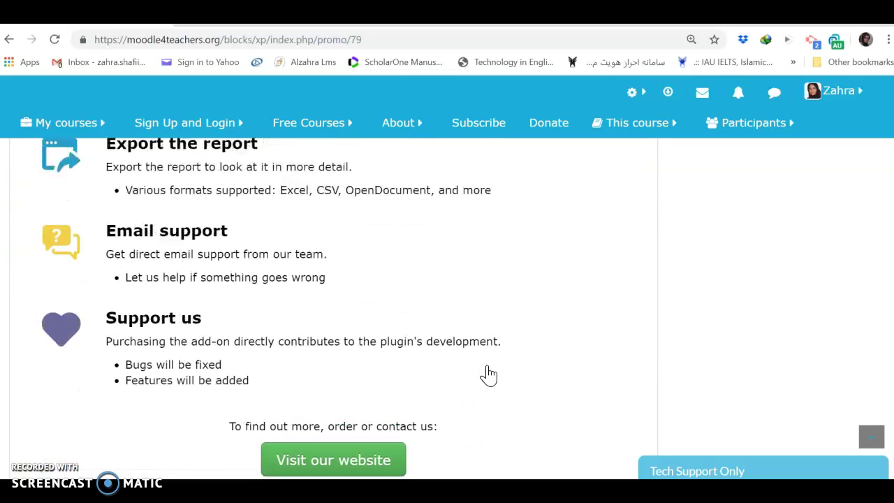
pyautogui.scroll(3, 489, 375)
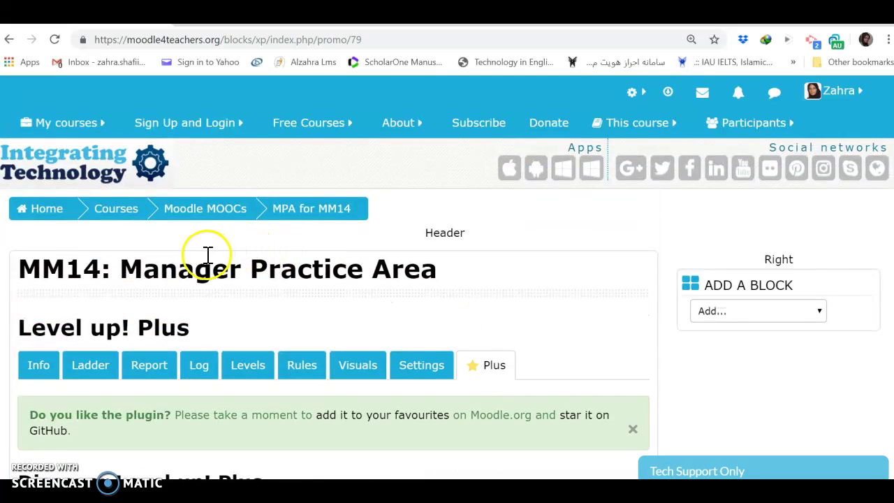
# Step: Return to the course visuals, save the form without editing anything, and cancel out of it
pyautogui.click(8, 40)
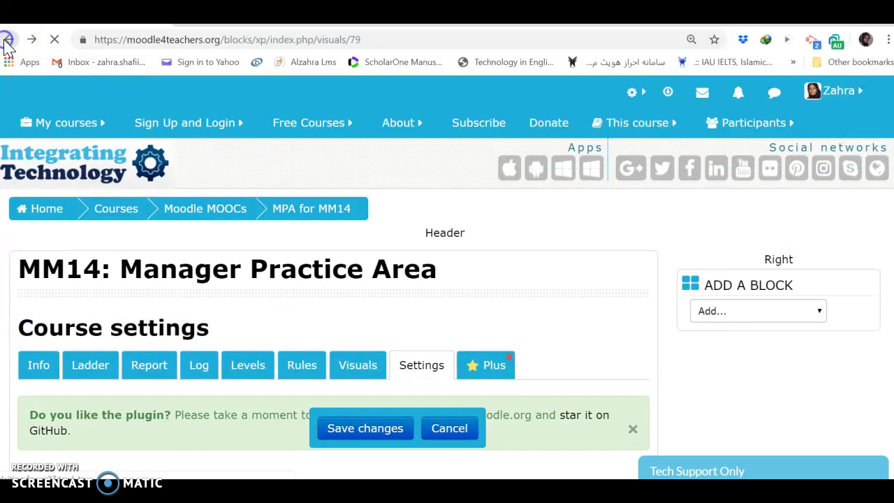
pyautogui.click(347, 436)
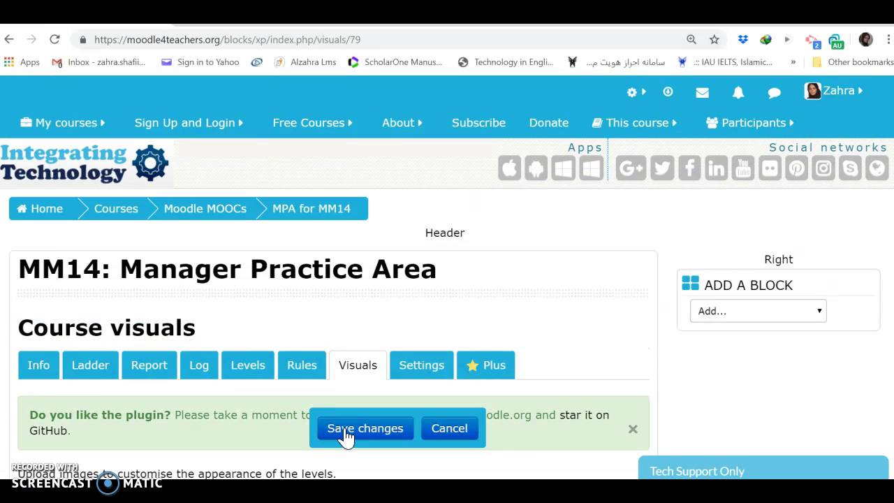
pyautogui.click(347, 436)
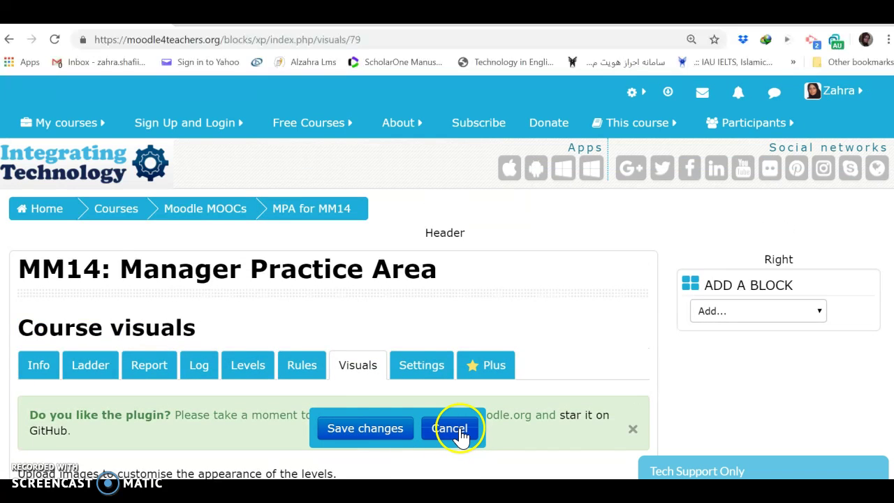
pyautogui.click(460, 435)
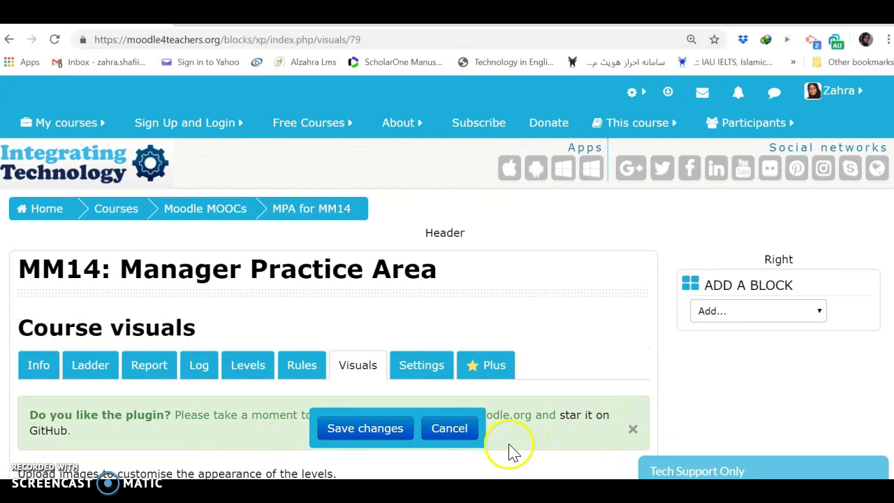
pyautogui.click(10, 40)
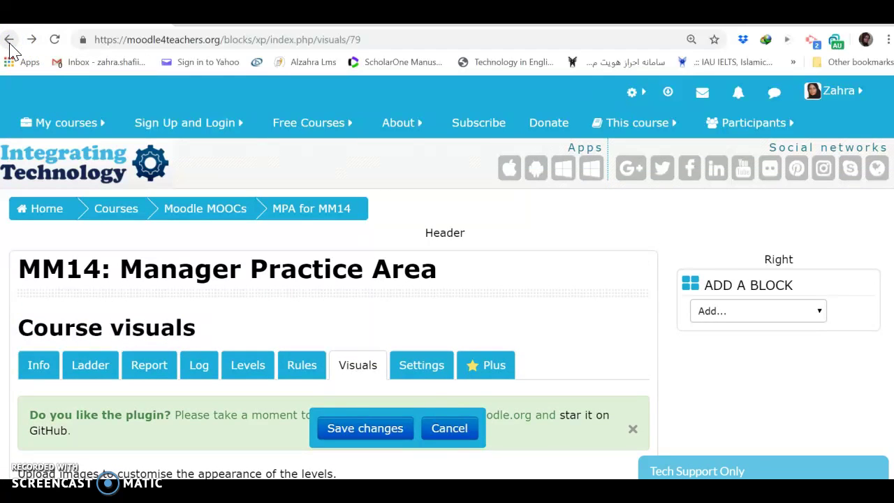
pyautogui.click(10, 40)
pyautogui.click(10, 41)
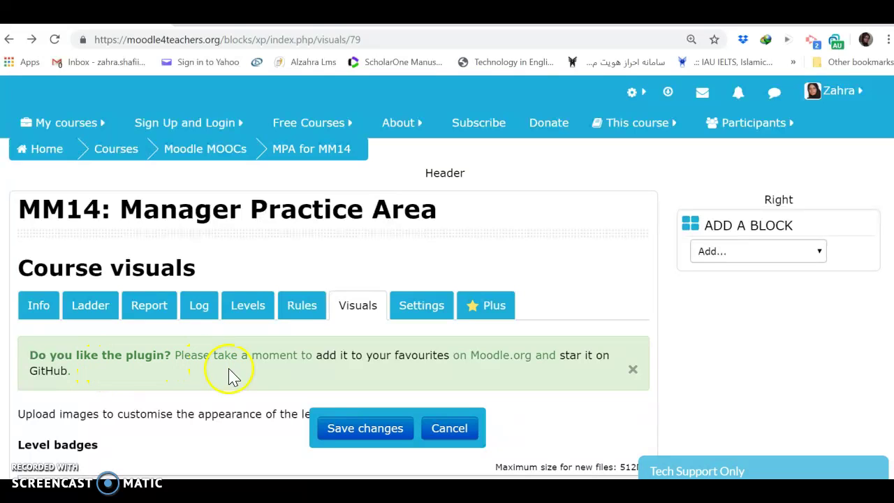
pyautogui.click(455, 428)
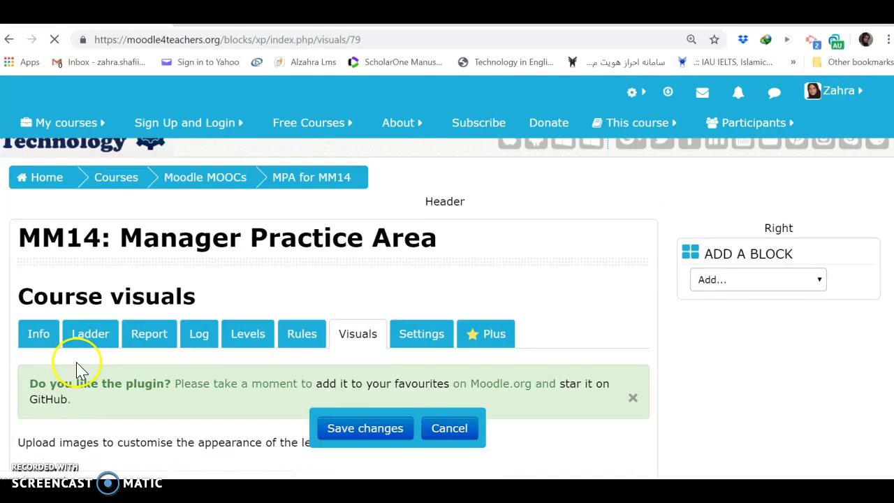
# Step: Open the Level up! ladder and look through the participants' ranks, levels, points and progress
pyautogui.click(84, 367)
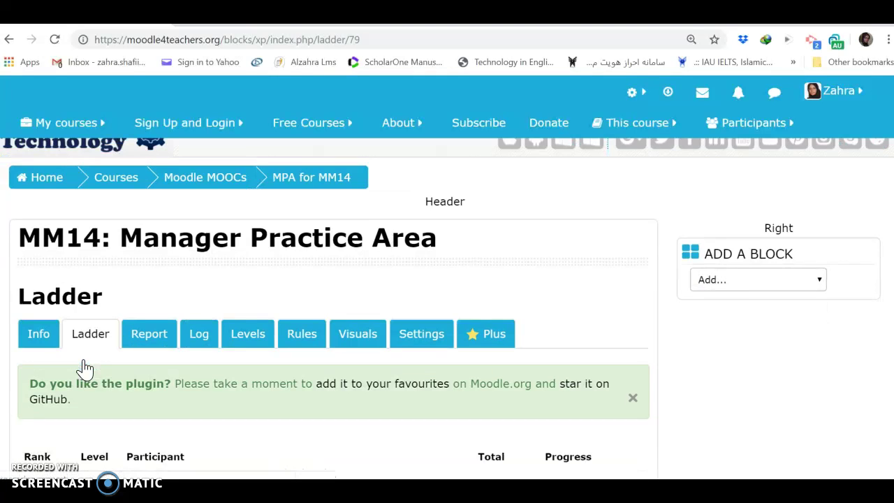
pyautogui.click(721, 314)
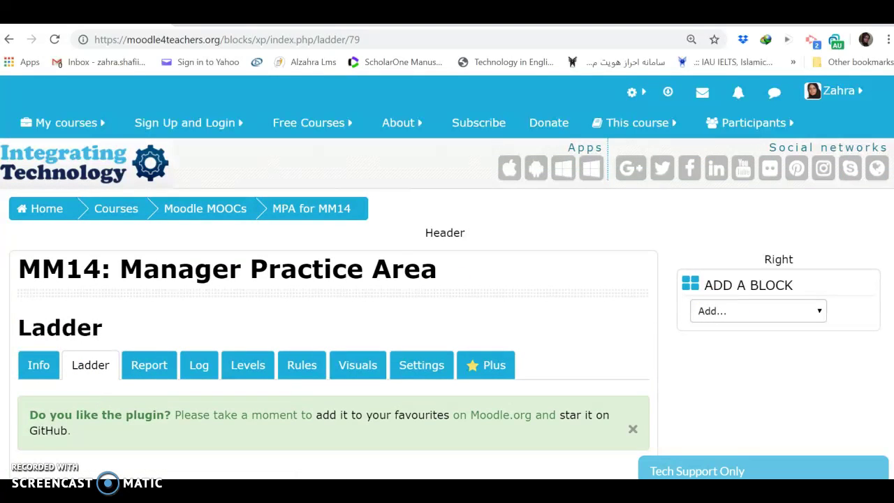
pyautogui.scroll(-10, 447, 307)
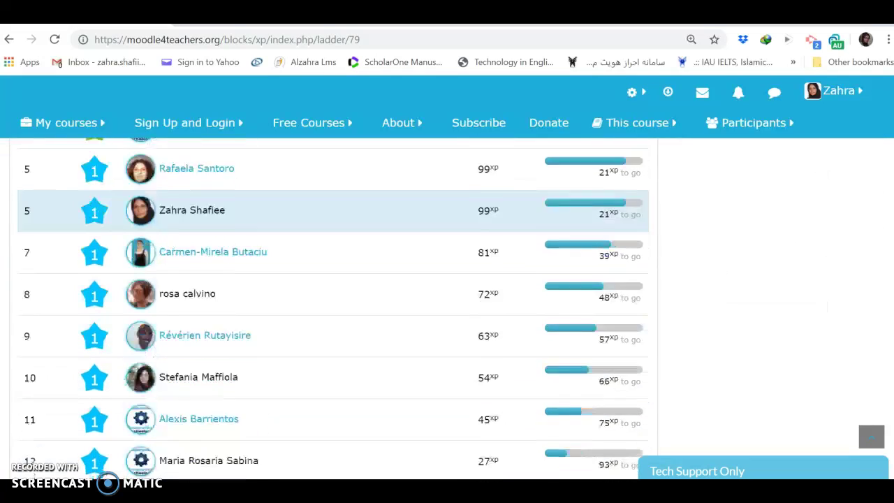
pyautogui.scroll(-5, 887, 370)
pyautogui.moveTo(886, 398); pyautogui.dragTo(892, 143)
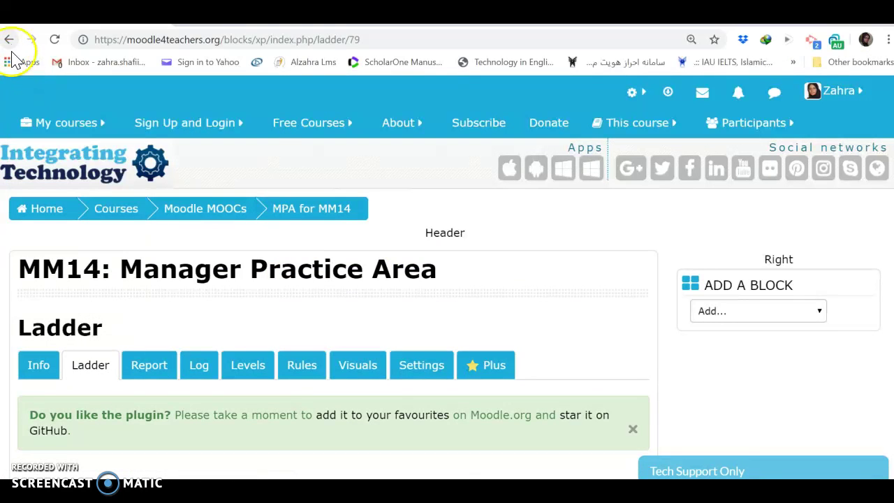
# Step: Go to the Moodle MOOC 14 (MM14) course and switch from it to the MM14: Manager Practice Area course
pyautogui.moveTo(59, 123)
pyautogui.click(85, 297)
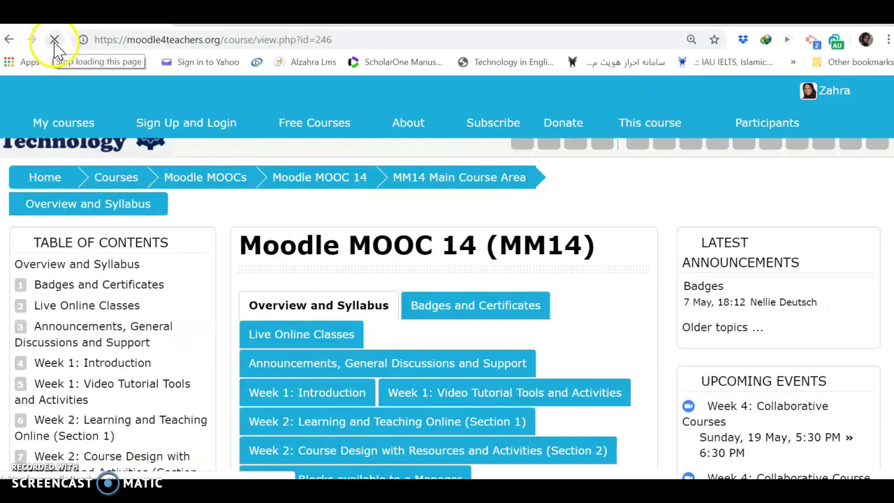
pyautogui.moveTo(42, 123)
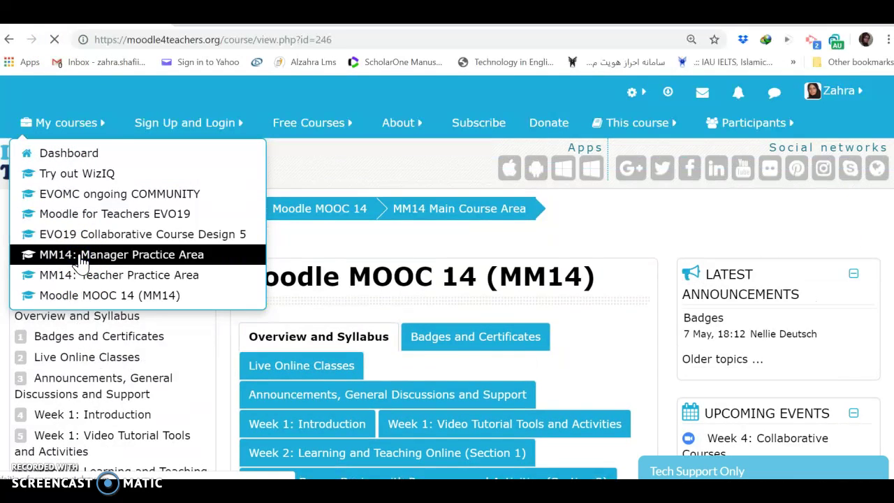
pyautogui.click(82, 260)
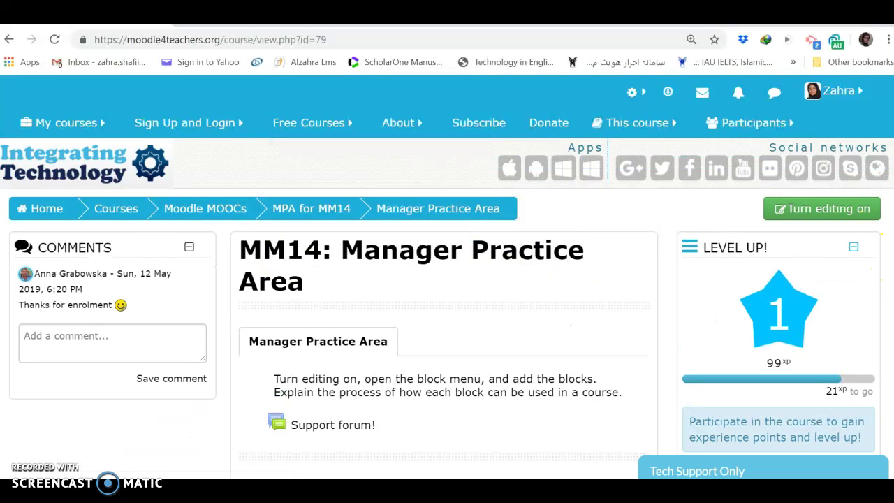
# Step: Examine the Level up! block on the course page, including its level badge, progress, recent rewards and page links
pyautogui.scroll(-1, 447, 306)
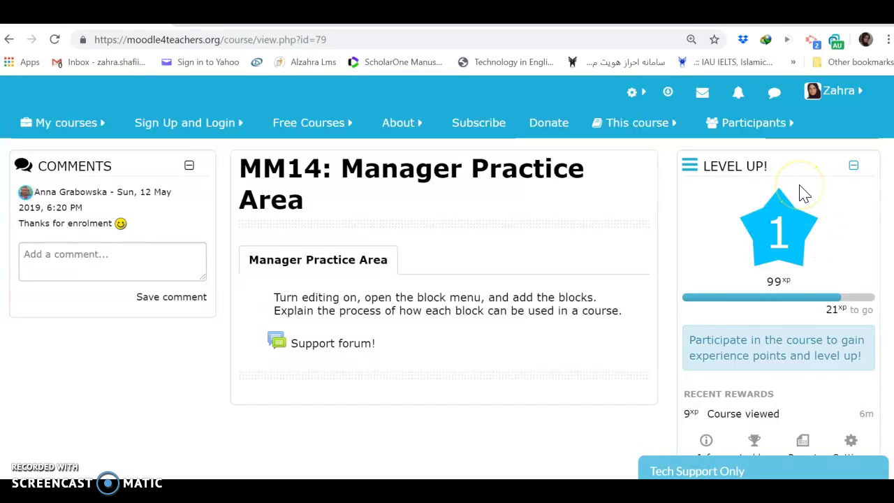
pyautogui.scroll(-1, 447, 308)
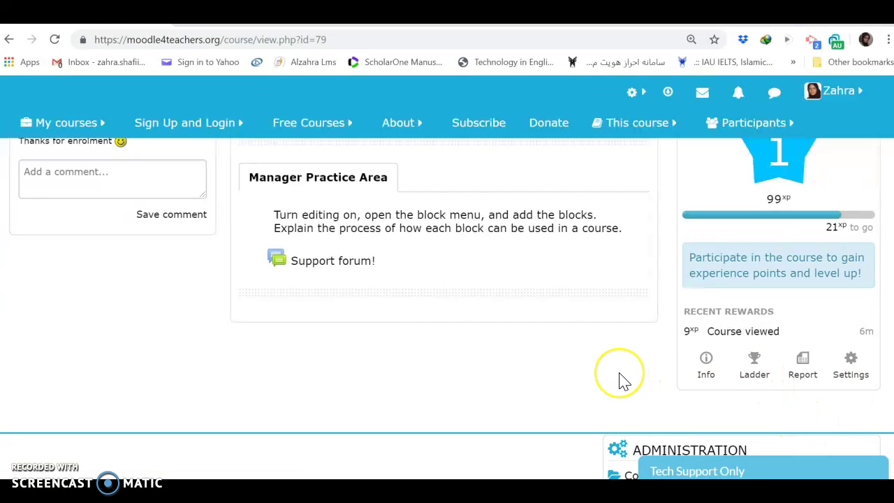
pyautogui.scroll(3, 623, 382)
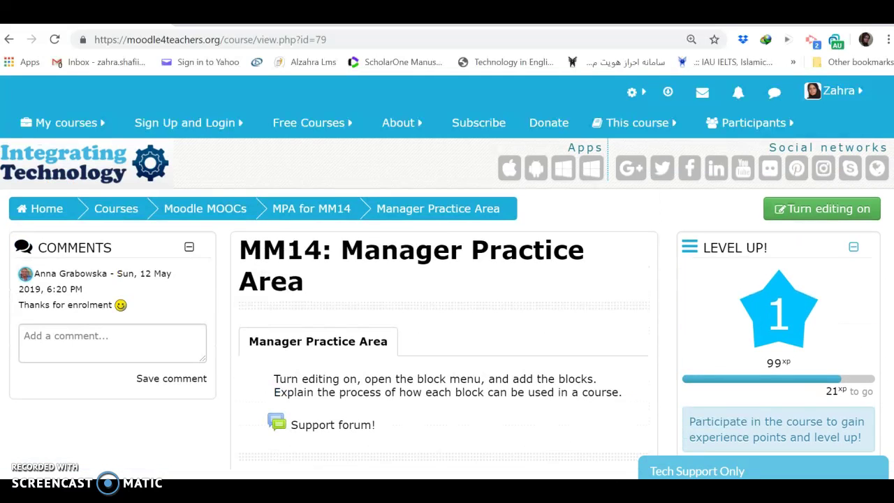
pyautogui.scroll(-5, 447, 303)
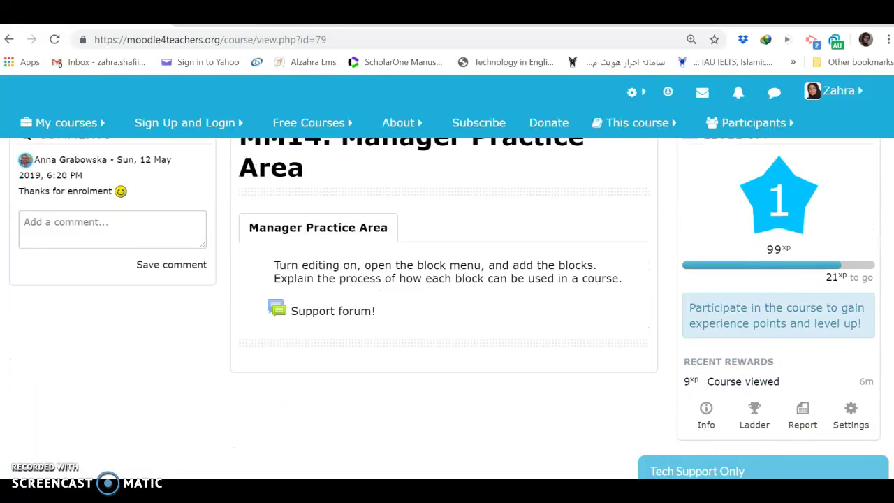
pyautogui.scroll(5, 447, 307)
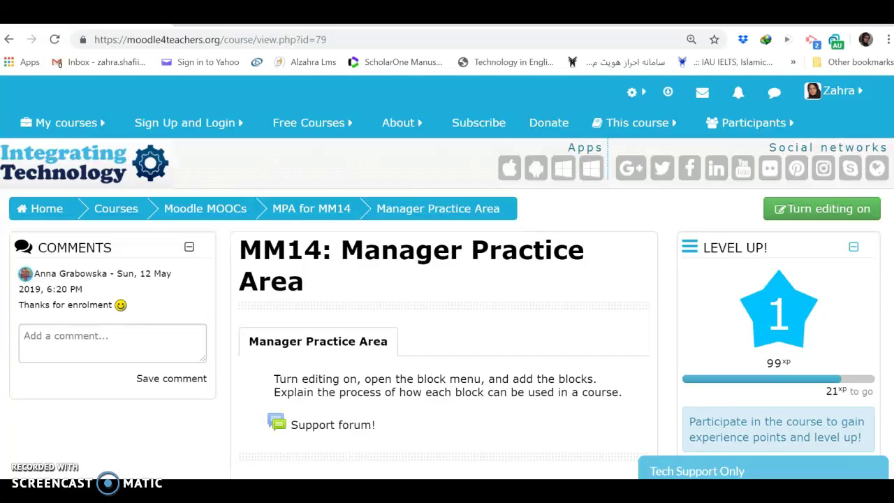
pyautogui.scroll(-6, 447, 307)
pyautogui.scroll(6, 447, 308)
# Step: Turn editing on for the Manager Practice Area course and add a Clock block
pyautogui.click(800, 213)
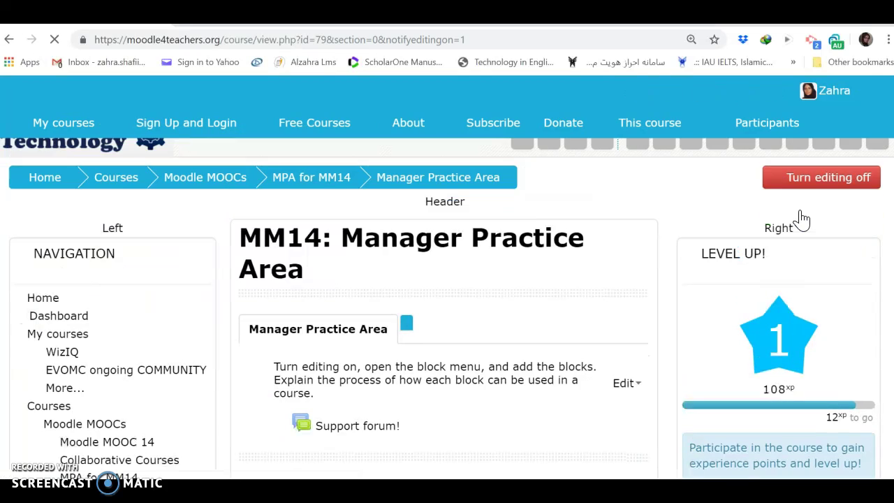
pyautogui.scroll(-3, 801, 219)
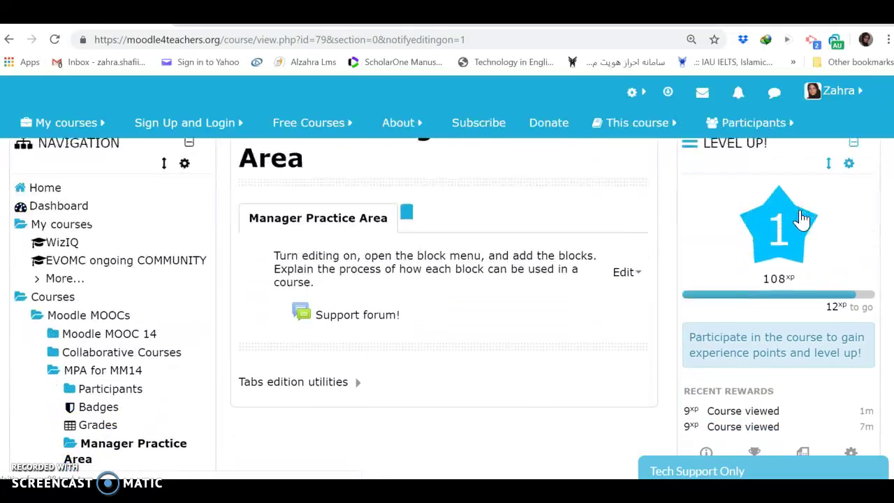
pyautogui.scroll(-3, 801, 219)
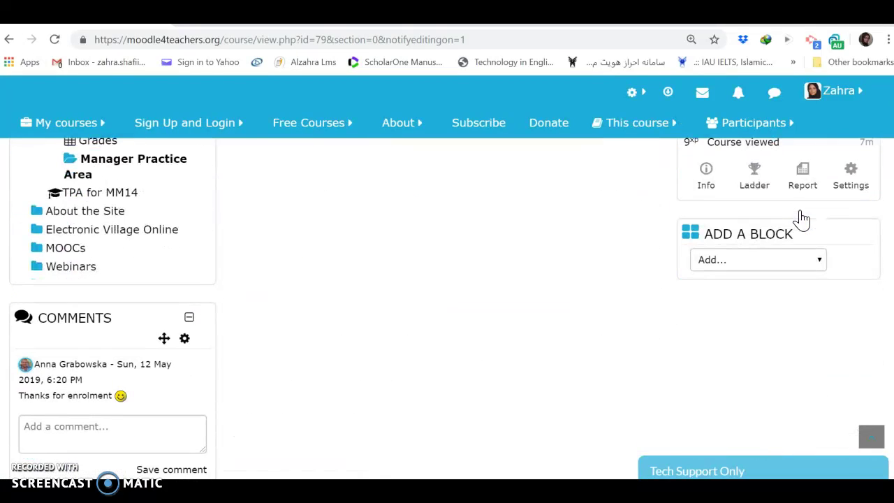
pyautogui.click(819, 263)
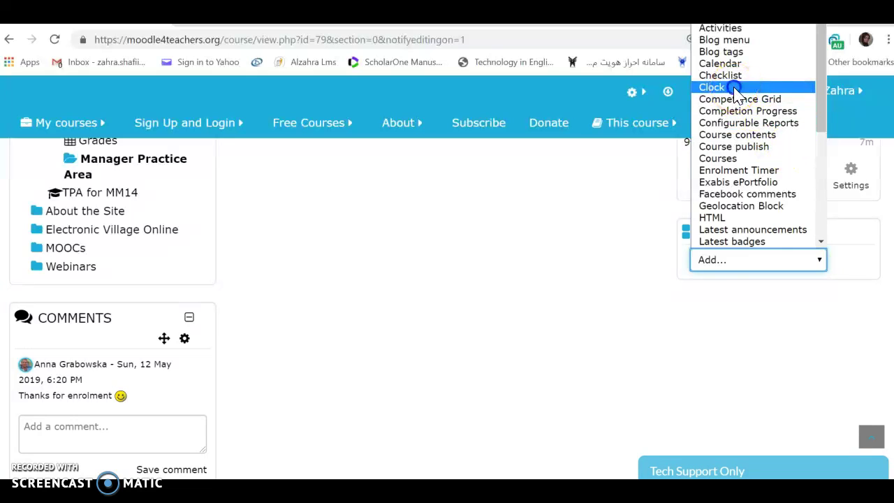
pyautogui.click(712, 87)
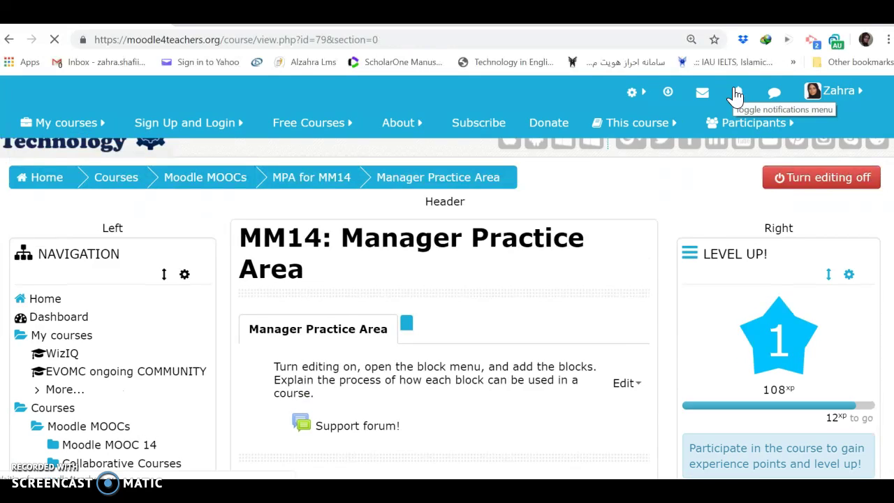
# Step: Open the configuration settings of the Clock block on the Manager Practice Area course page
pyautogui.scroll(-2, 752, 268)
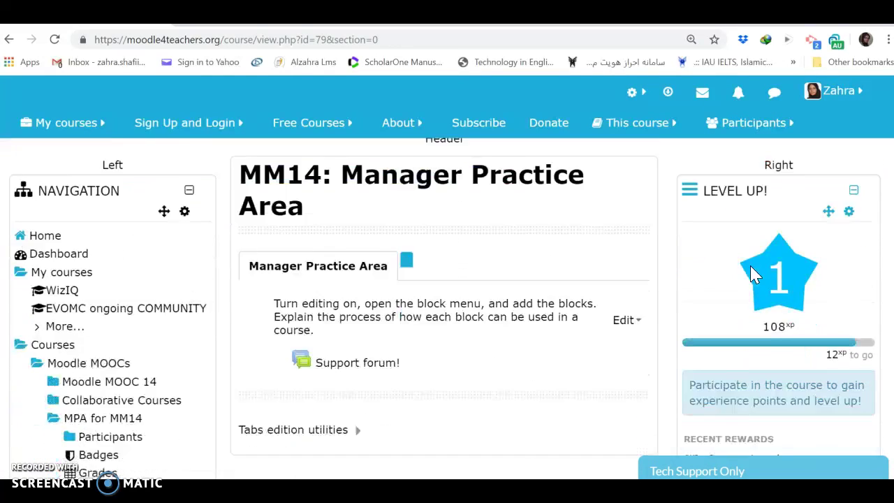
pyautogui.scroll(-2, 751, 275)
pyautogui.scroll(2, 751, 268)
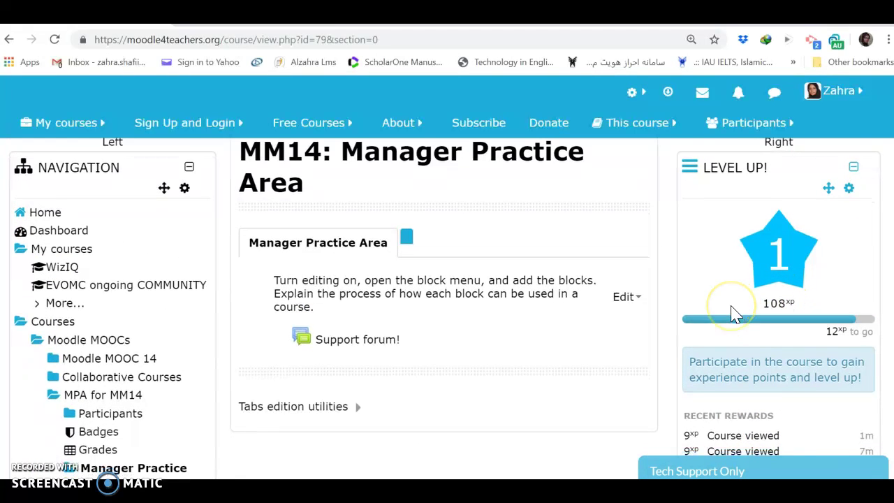
pyautogui.scroll(-5, 732, 313)
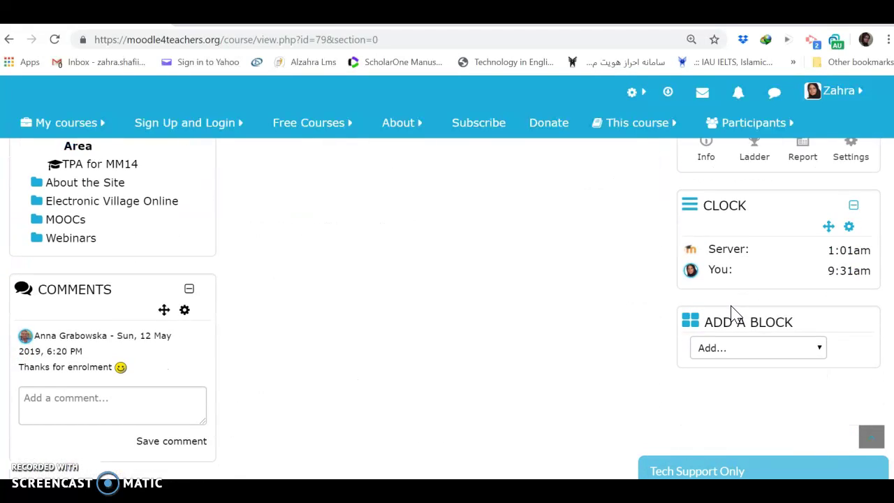
pyautogui.click(848, 227)
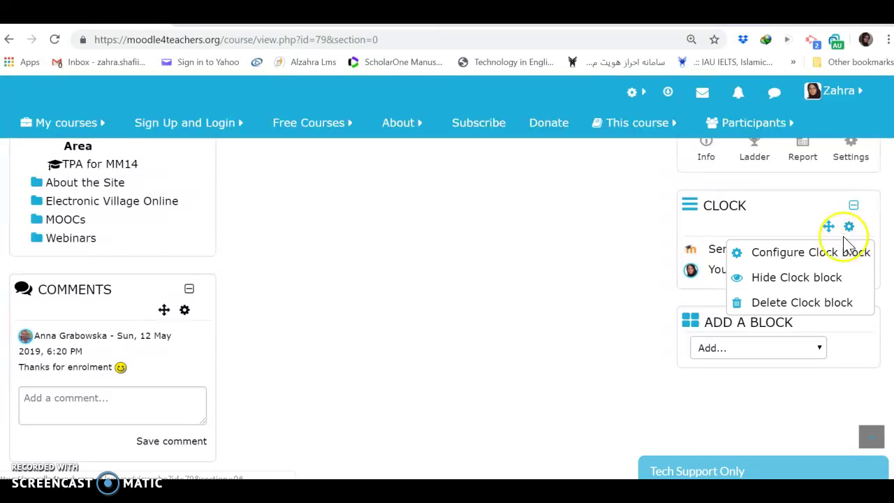
pyautogui.click(842, 258)
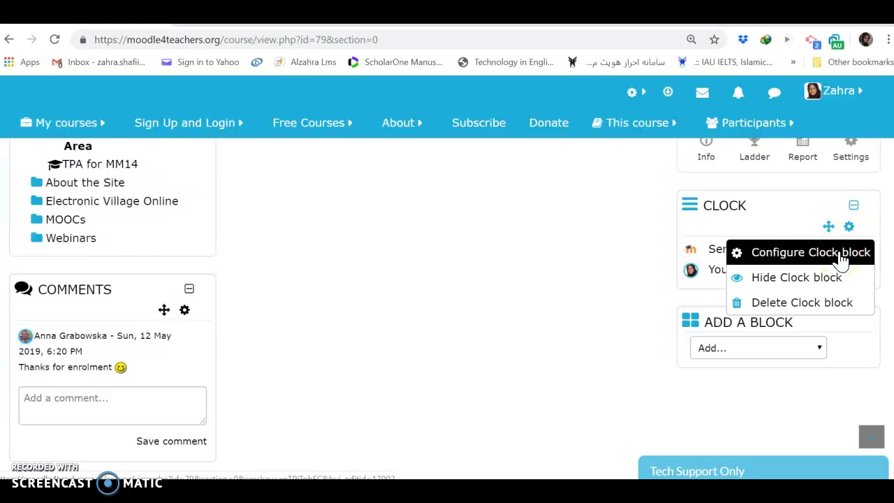
pyautogui.click(831, 279)
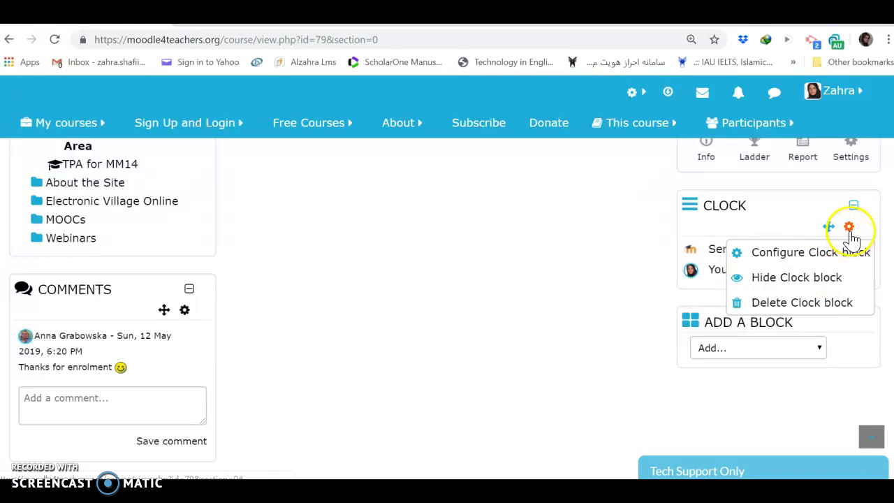
pyautogui.click(828, 251)
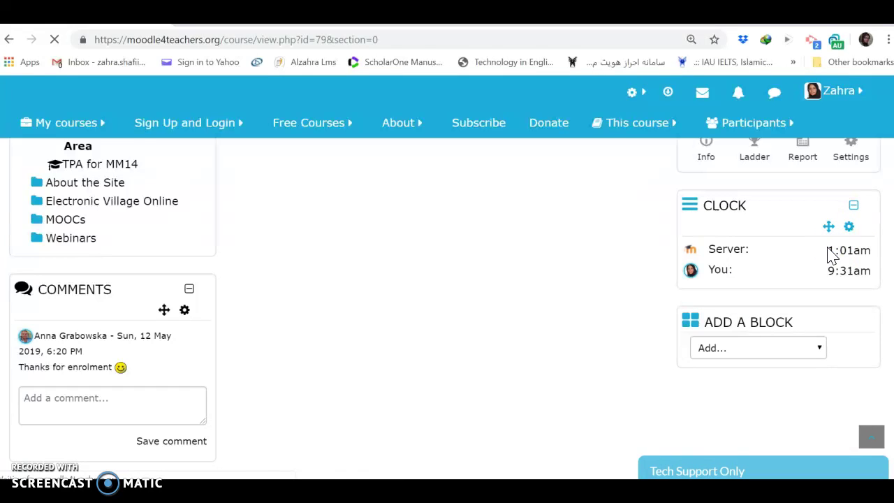
pyautogui.scroll(-3, 828, 247)
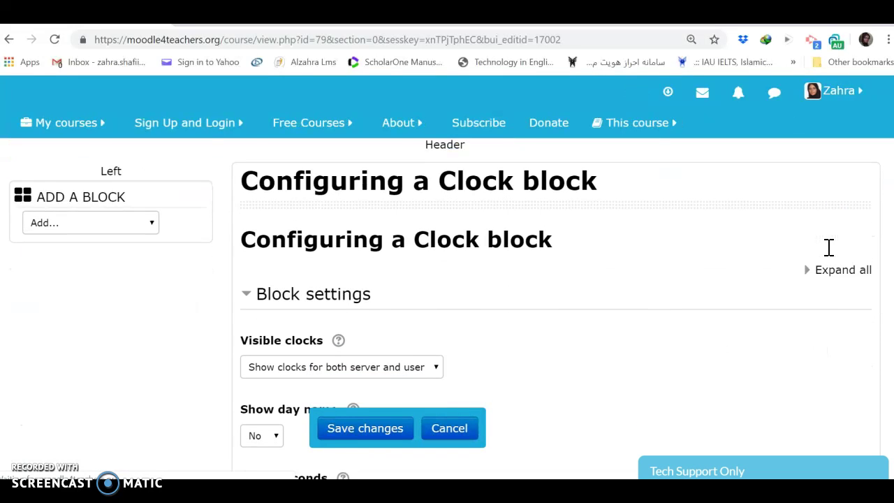
# Step: Review the Visible clocks choices and keep Show clocks for both server and user
pyautogui.scroll(-1, 828, 247)
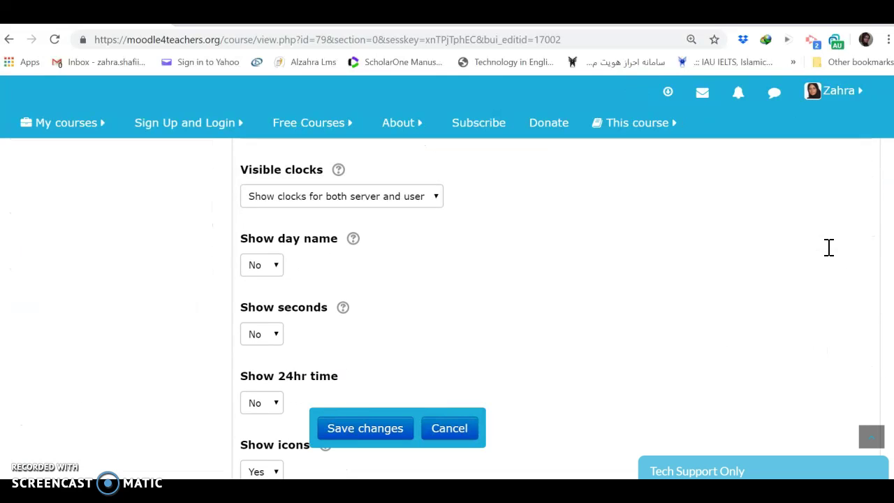
pyautogui.click(433, 201)
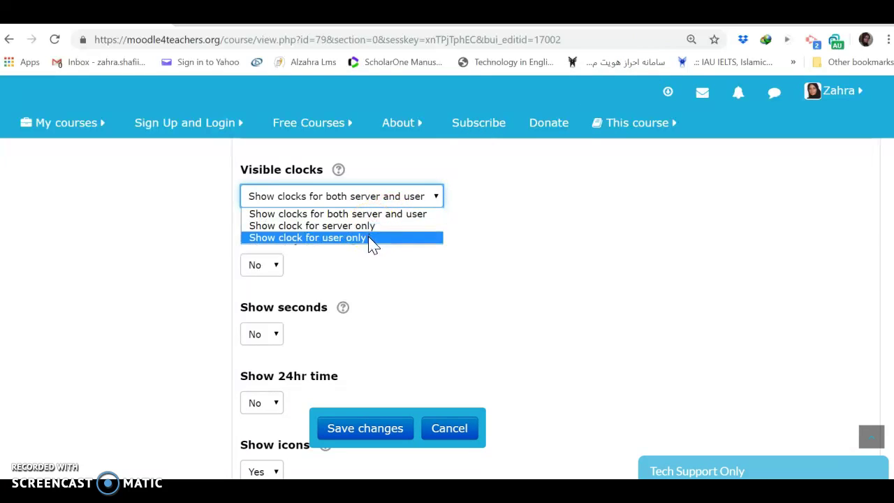
pyautogui.click(407, 210)
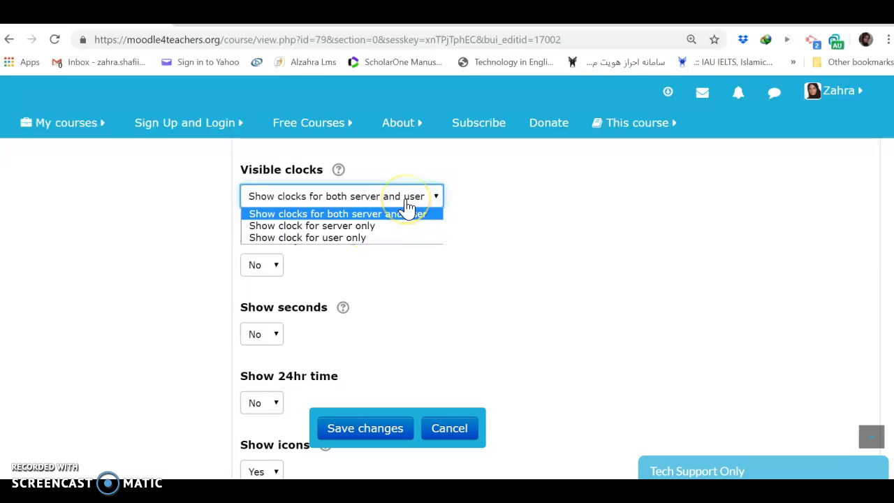
pyautogui.click(615, 243)
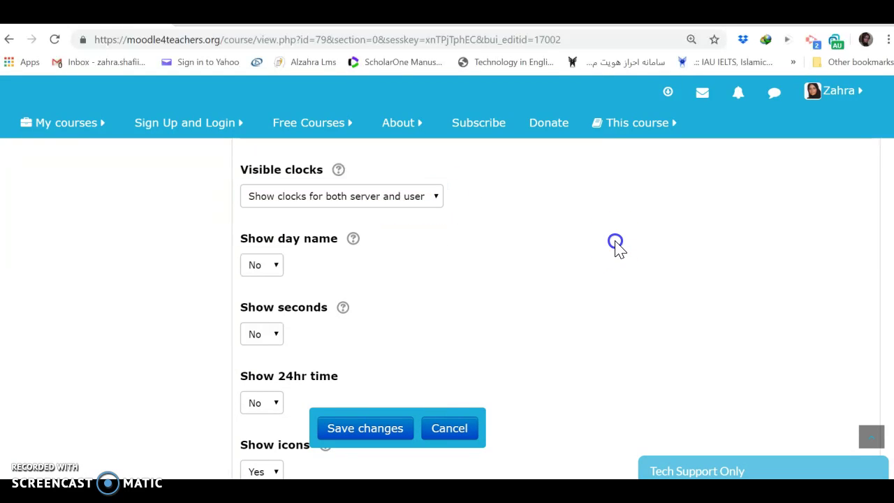
# Step: Set both Show day name and Show seconds to Yes for the Clock block
pyautogui.scroll(-2, 615, 244)
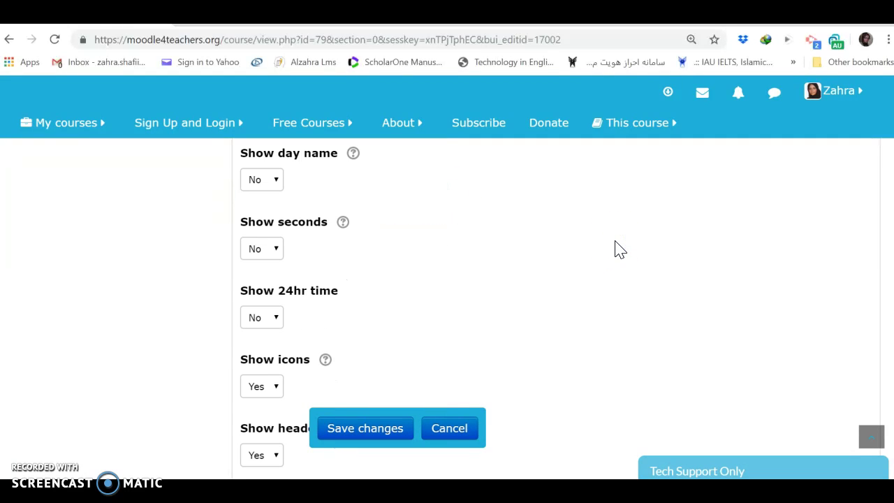
pyautogui.click(362, 137)
pyautogui.click(275, 175)
pyautogui.click(276, 176)
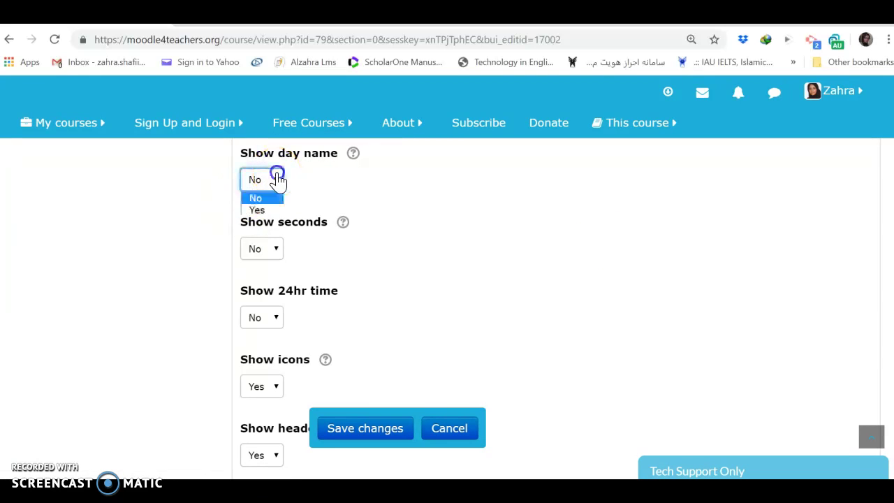
pyautogui.click(266, 211)
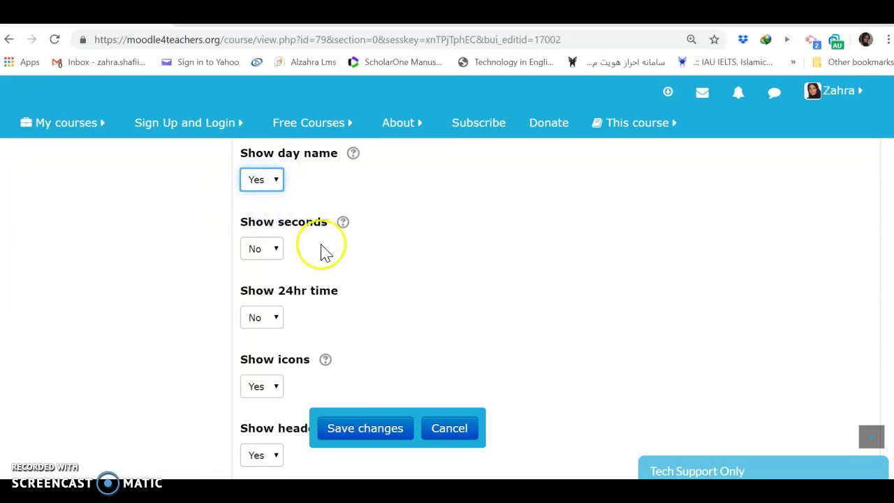
pyautogui.click(276, 250)
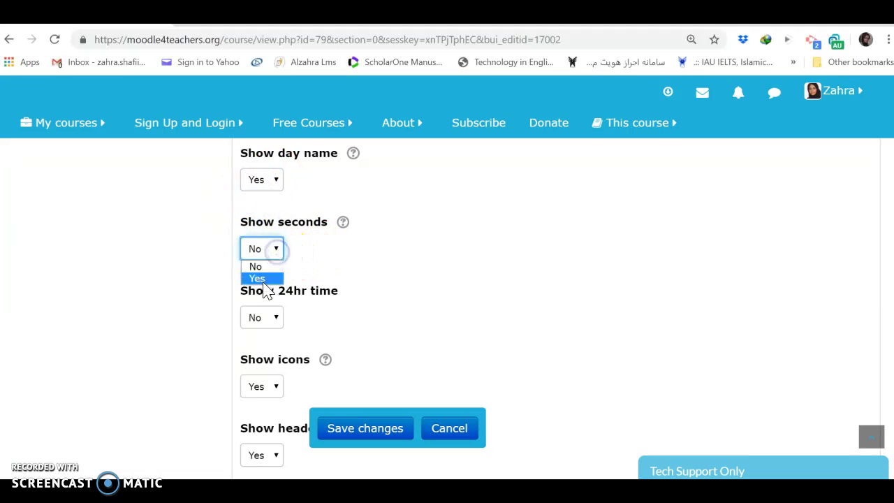
pyautogui.click(259, 281)
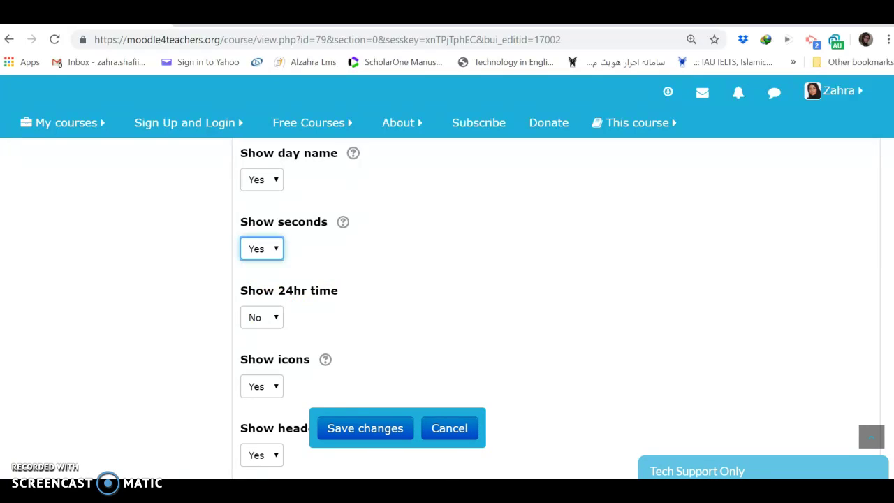
# Step: Read the help text for the Show icons setting and close it
pyautogui.scroll(-3, 447, 307)
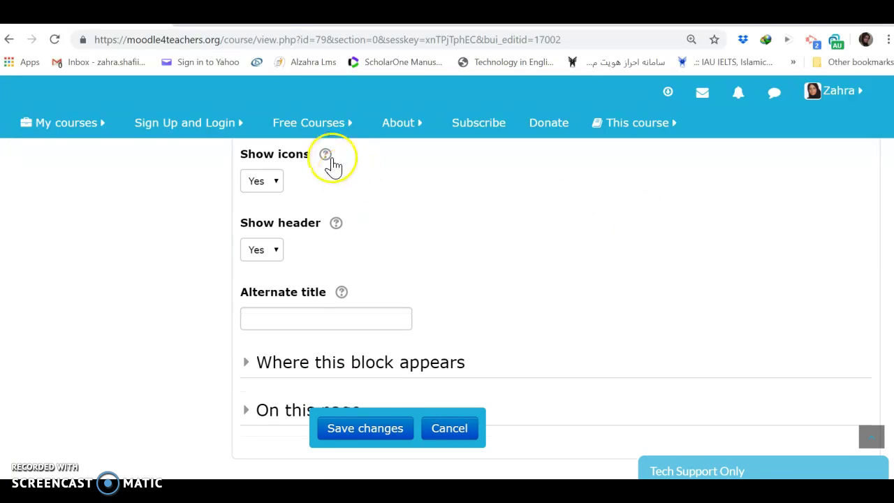
pyautogui.click(326, 159)
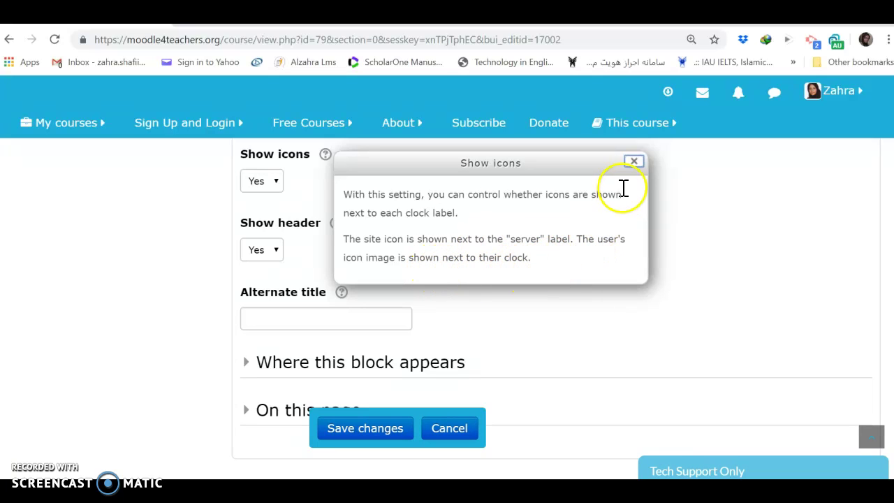
pyautogui.click(634, 165)
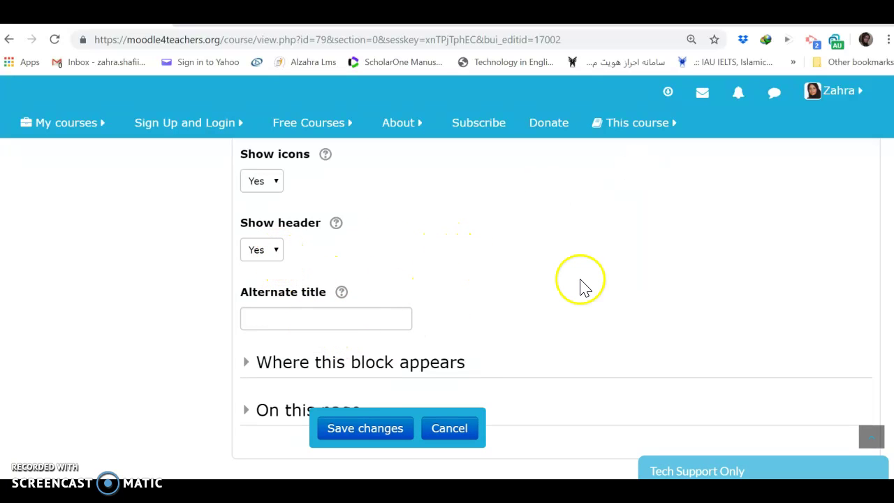
# Step: Expand the Where this block appears settings and review the page types on which the Clock block can be displayed
pyautogui.scroll(-1, 592, 284)
pyautogui.scroll(-1, 592, 284)
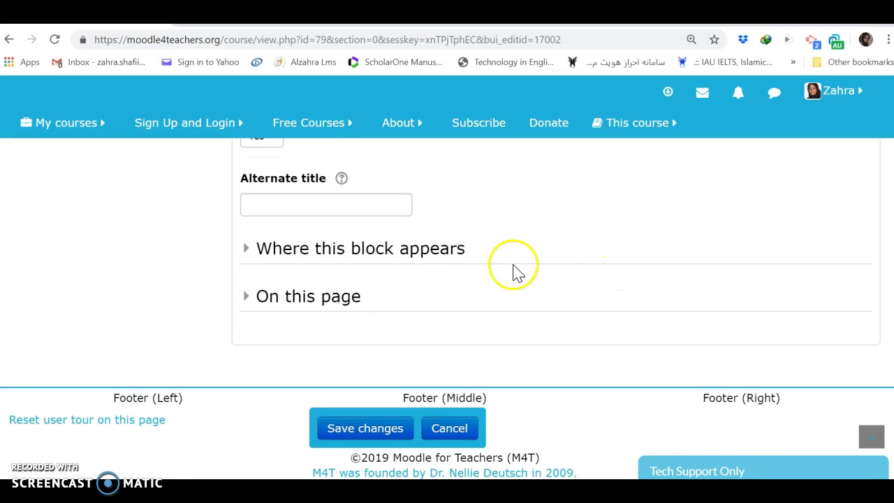
pyautogui.click(445, 252)
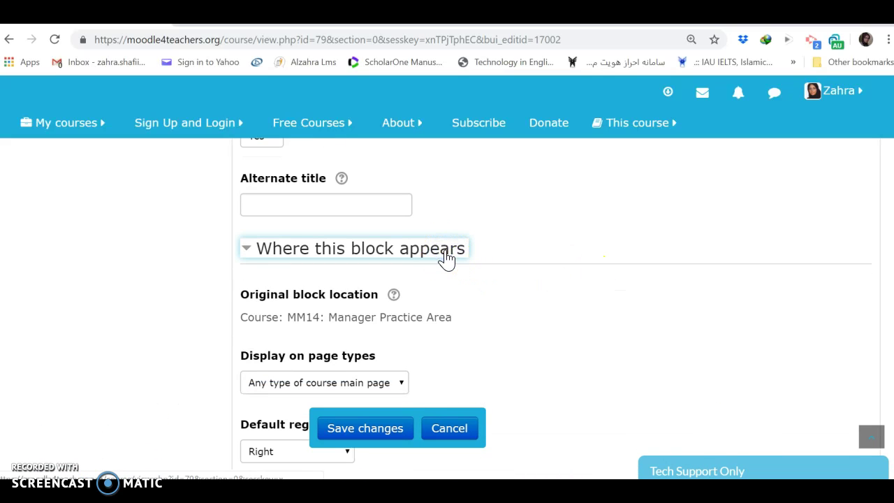
pyautogui.scroll(-2, 447, 258)
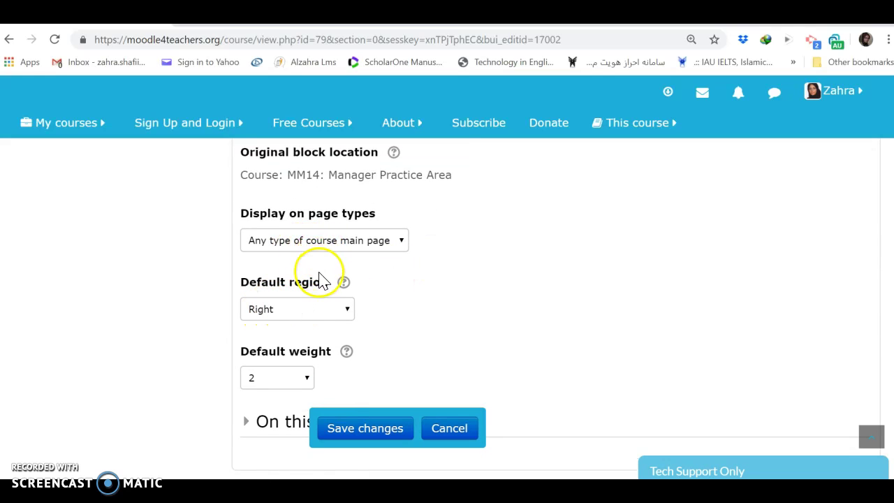
pyautogui.click(399, 242)
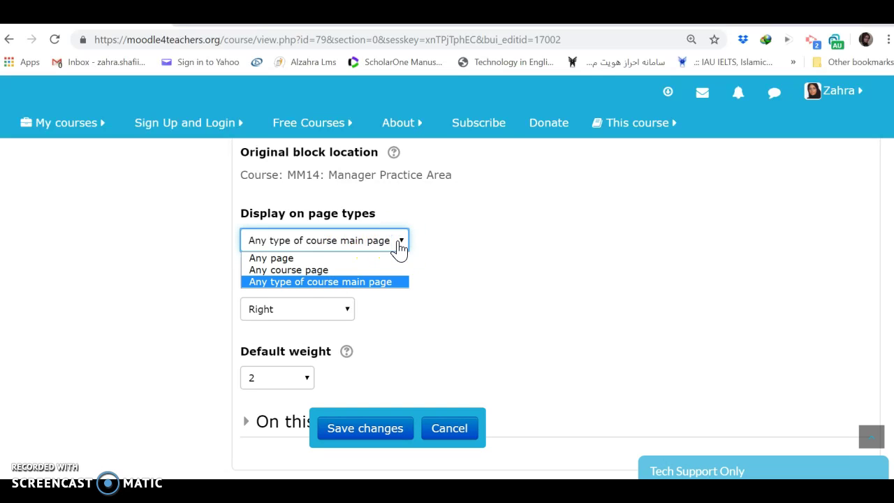
pyautogui.click(399, 247)
pyautogui.click(466, 304)
pyautogui.scroll(-2, 468, 308)
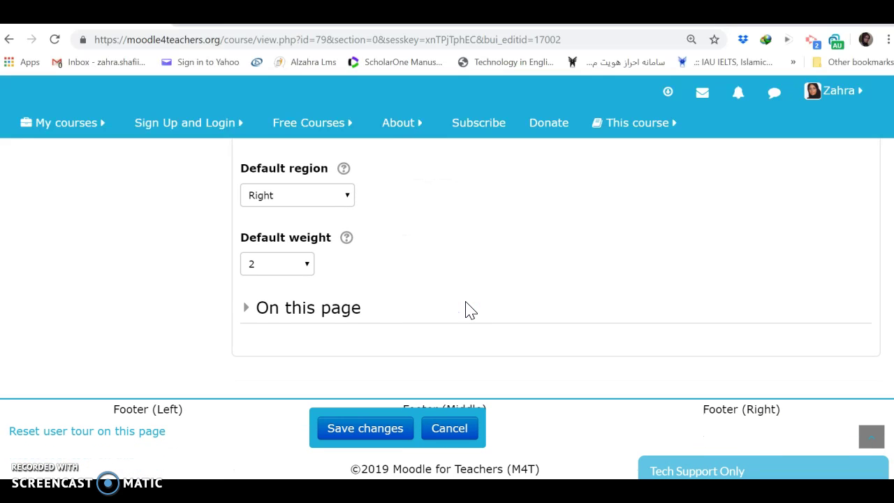
# Step: Review the block's visibility, region and weight under On this page, and save the Clock block configuration
pyautogui.click(329, 317)
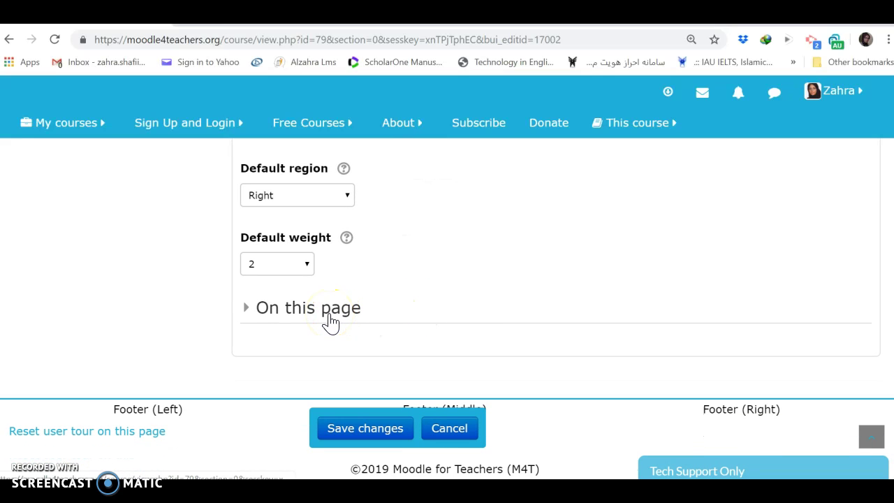
pyautogui.click(330, 318)
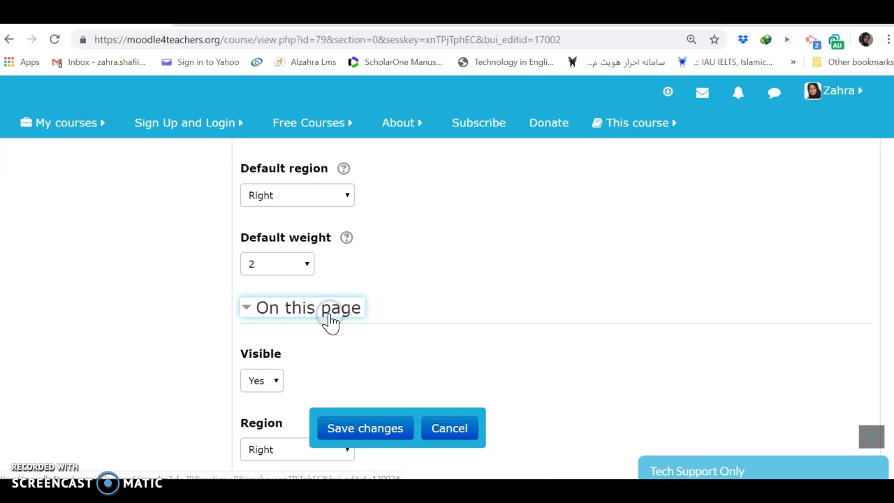
pyautogui.scroll(-3, 331, 321)
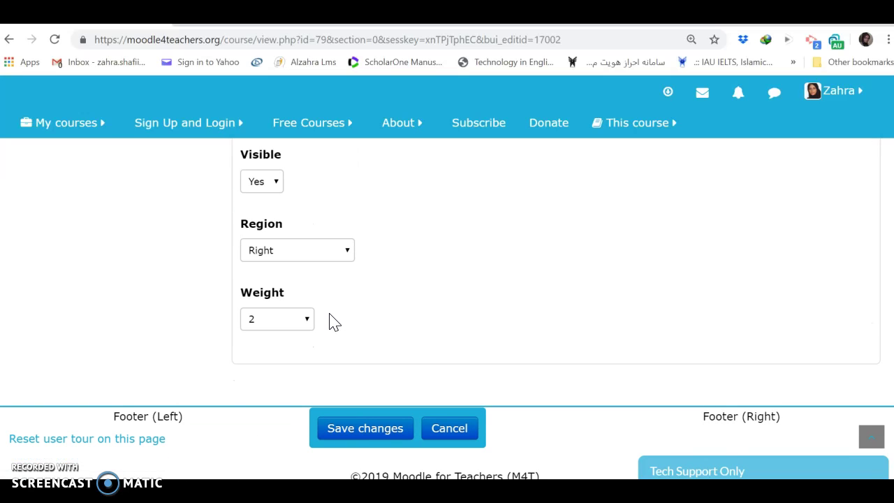
pyautogui.click(347, 432)
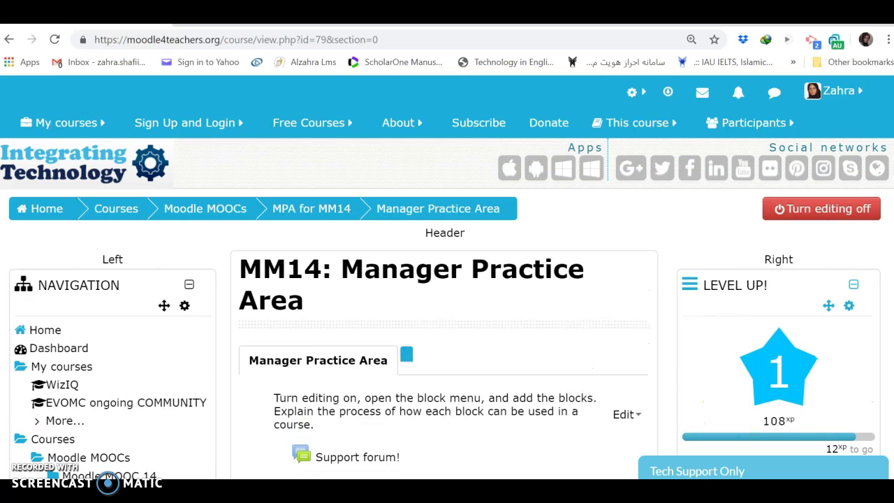
# Step: Check the reconfigured Clock block on the course page and add an Activities block
pyautogui.scroll(-5, 447, 308)
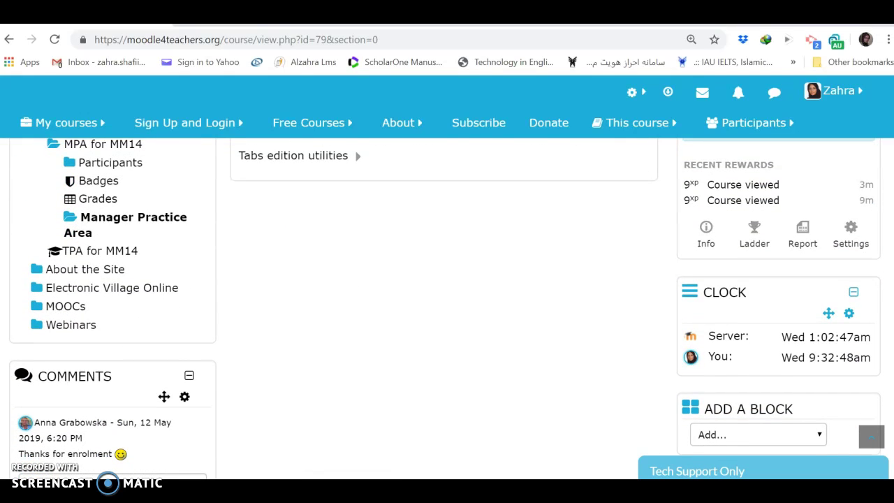
pyautogui.scroll(4, 447, 308)
pyautogui.scroll(-2, 447, 307)
pyautogui.scroll(-3, 447, 308)
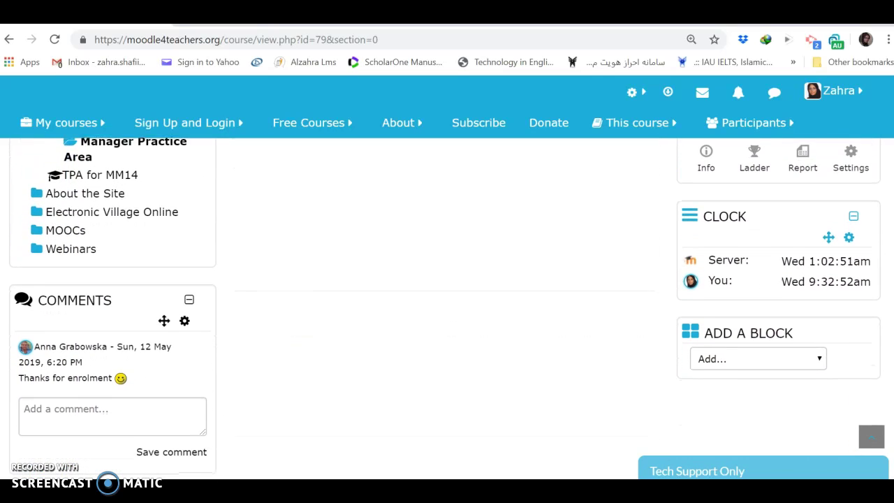
pyautogui.click(817, 339)
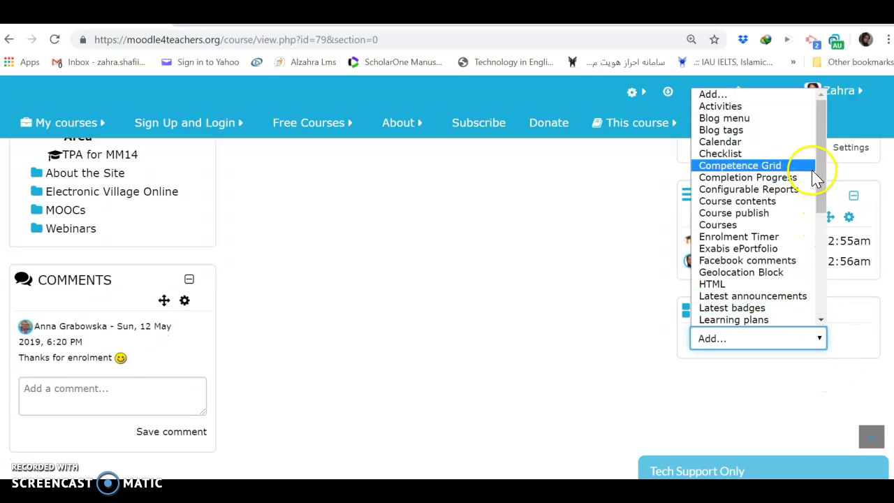
pyautogui.click(752, 106)
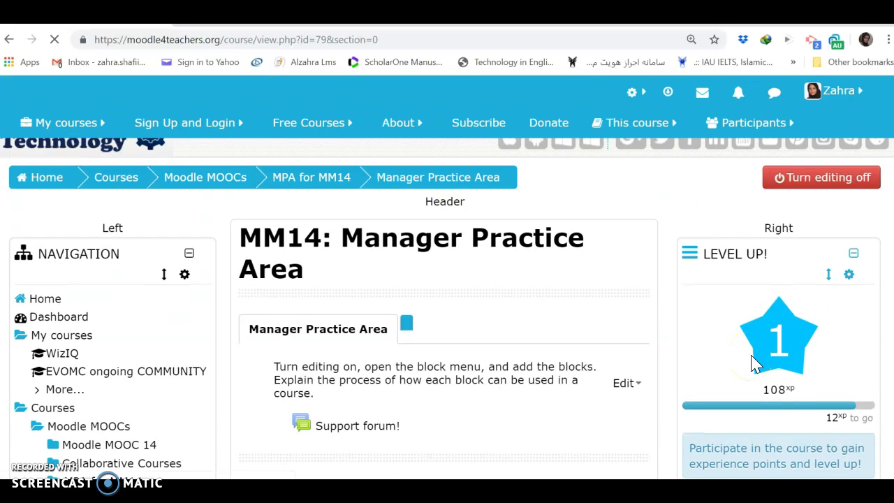
# Step: Browse the list of available blocks and add an Online users block to the course page
pyautogui.scroll(-4, 755, 364)
pyautogui.scroll(-2, 754, 363)
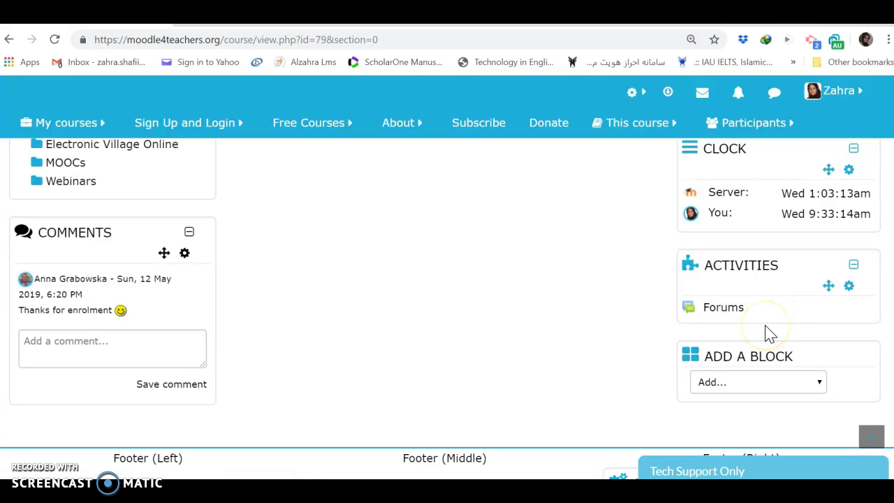
pyautogui.click(815, 382)
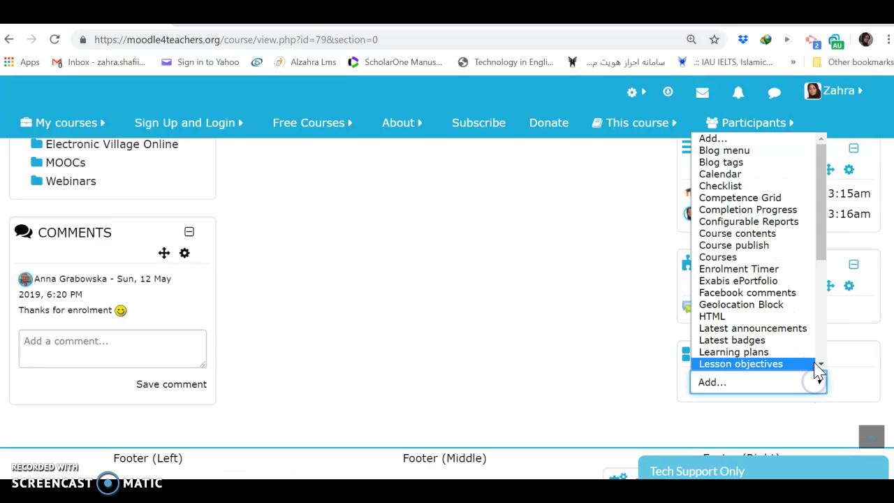
pyautogui.moveTo(819, 245); pyautogui.dragTo(820, 340)
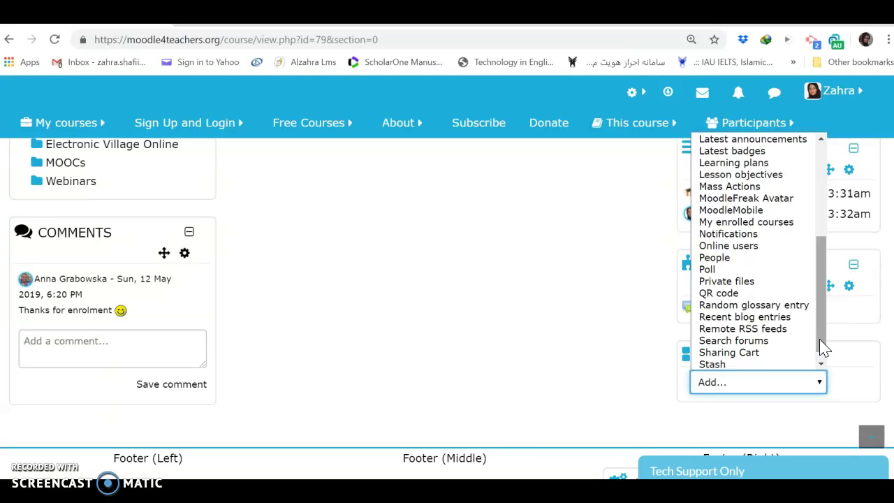
pyautogui.click(747, 248)
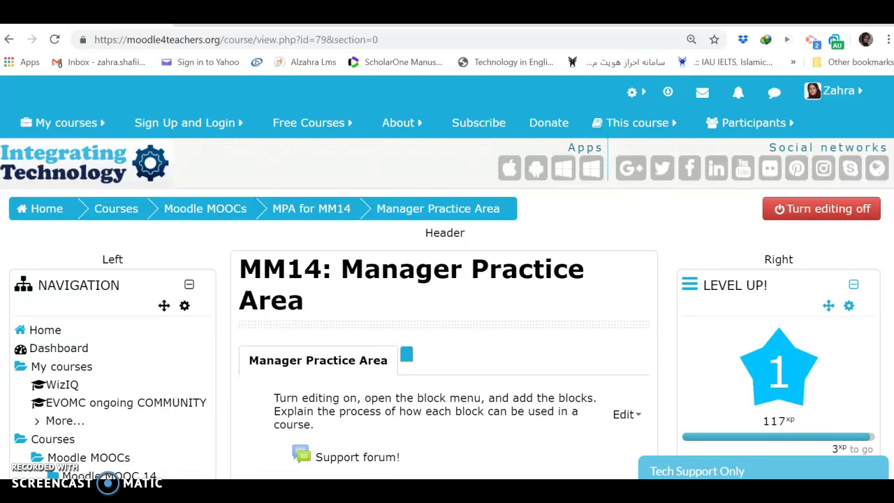
# Step: Check the new Online users block, and delete the Activities block from the course page
pyautogui.scroll(-12, 445, 297)
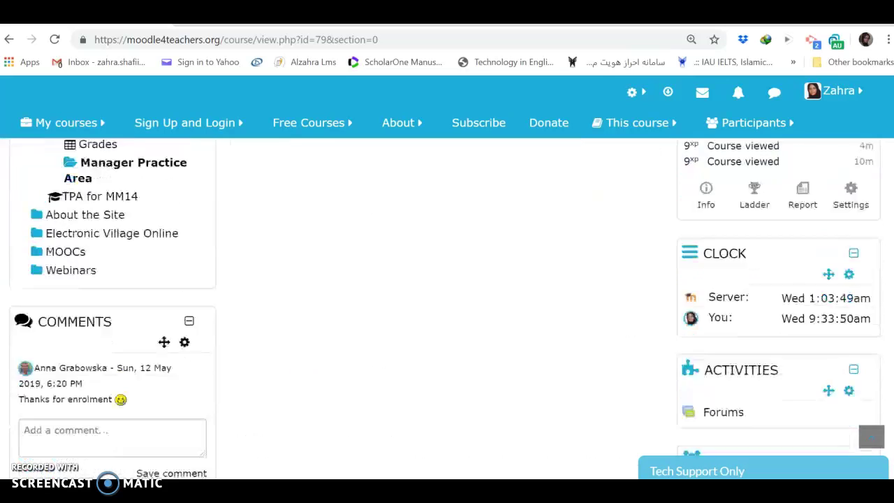
pyautogui.scroll(-1, 445, 308)
pyautogui.scroll(1, 445, 308)
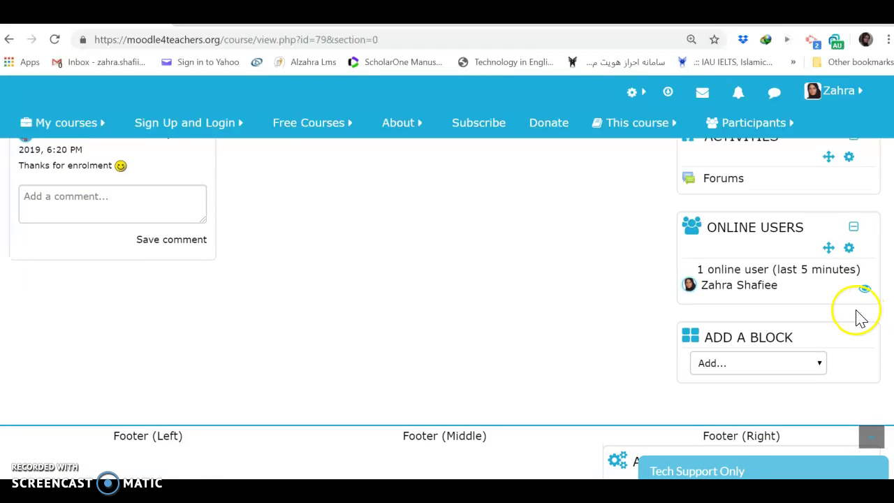
pyautogui.scroll(1, 838, 279)
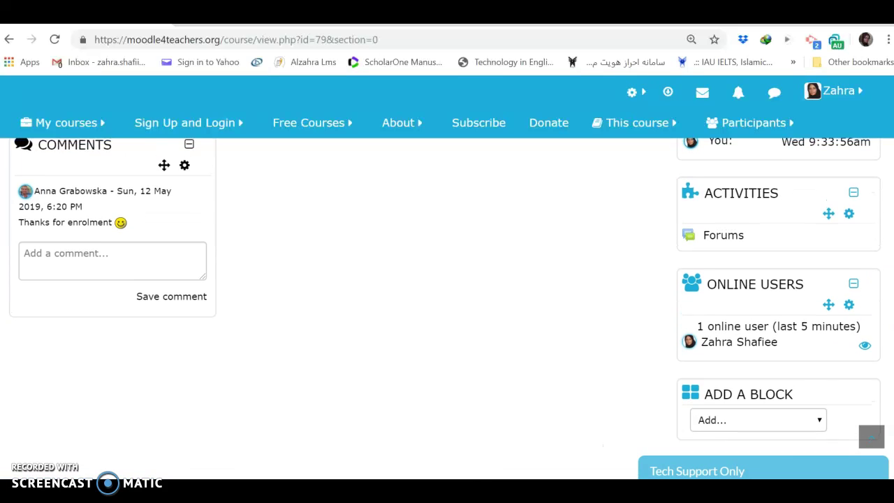
pyautogui.click(850, 220)
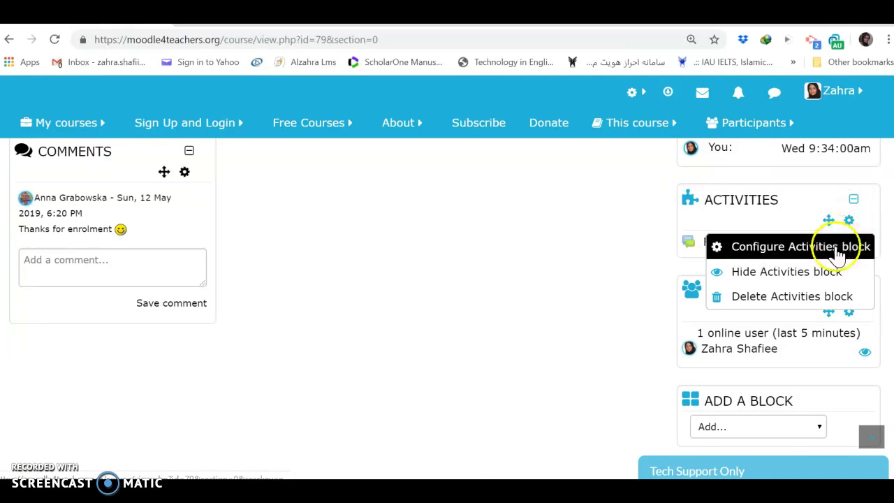
pyautogui.click(805, 301)
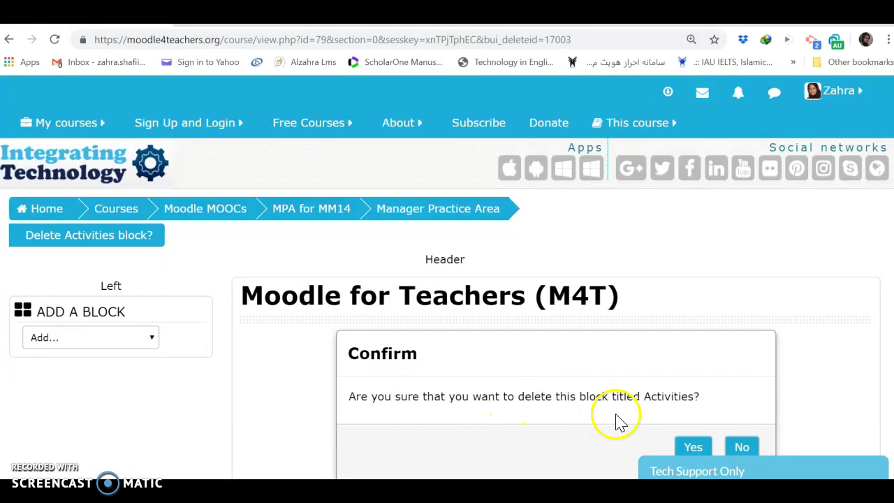
pyautogui.click(689, 451)
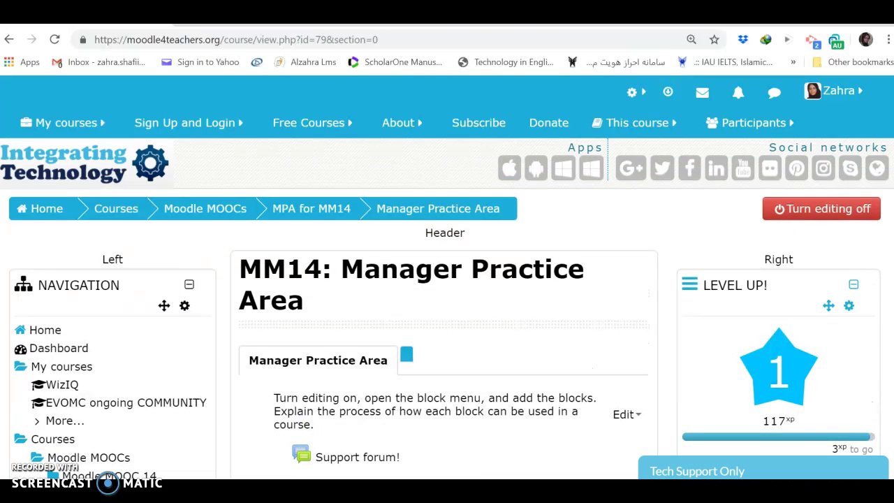
# Step: Delete the Online users block from the course page and confirm the deletion
pyautogui.scroll(-7, 447, 307)
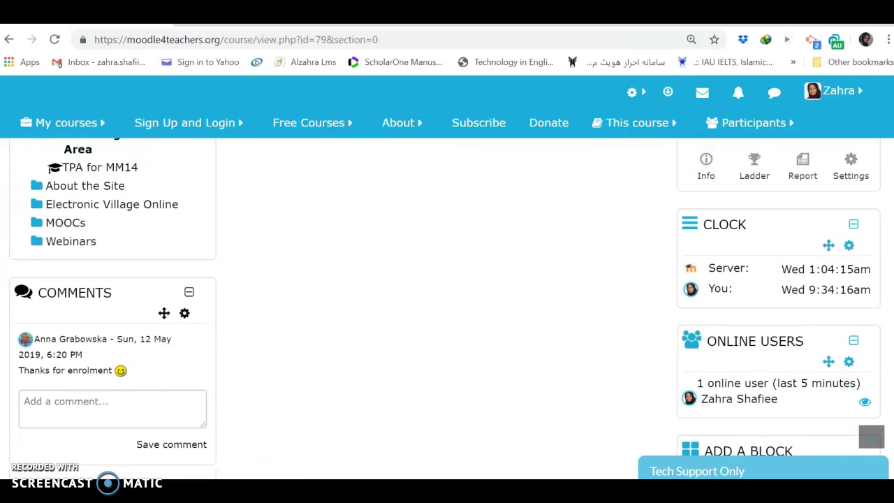
pyautogui.scroll(-4, 447, 307)
pyautogui.scroll(2, 447, 307)
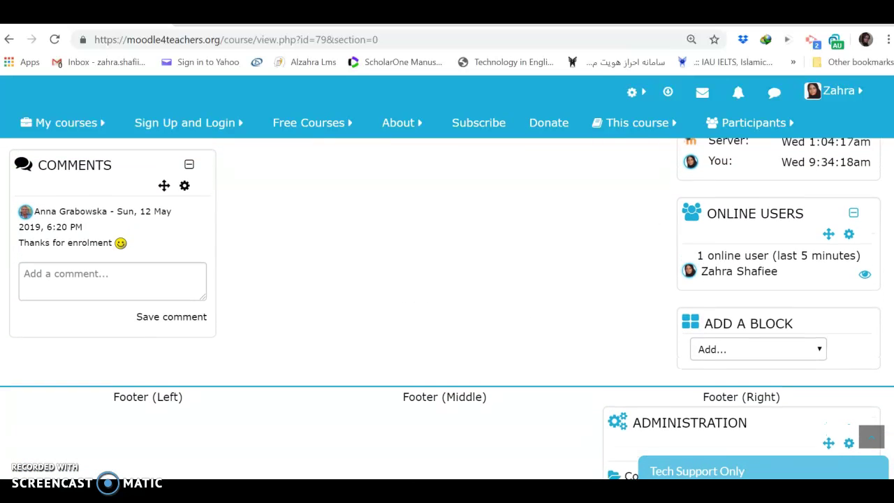
pyautogui.scroll(1, 447, 307)
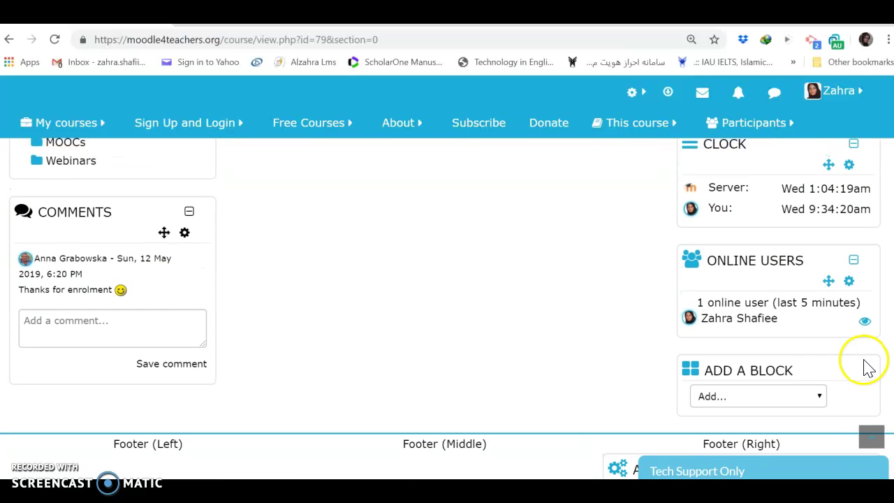
pyautogui.click(849, 282)
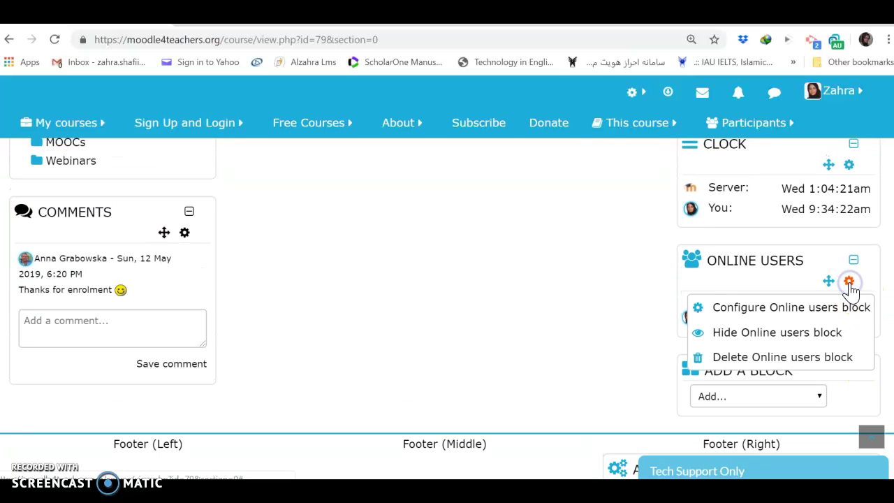
pyautogui.click(808, 356)
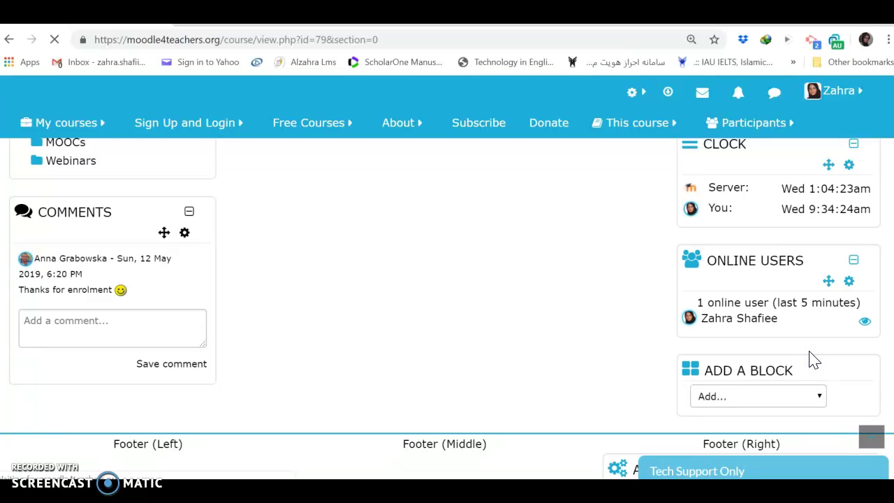
pyautogui.click(690, 420)
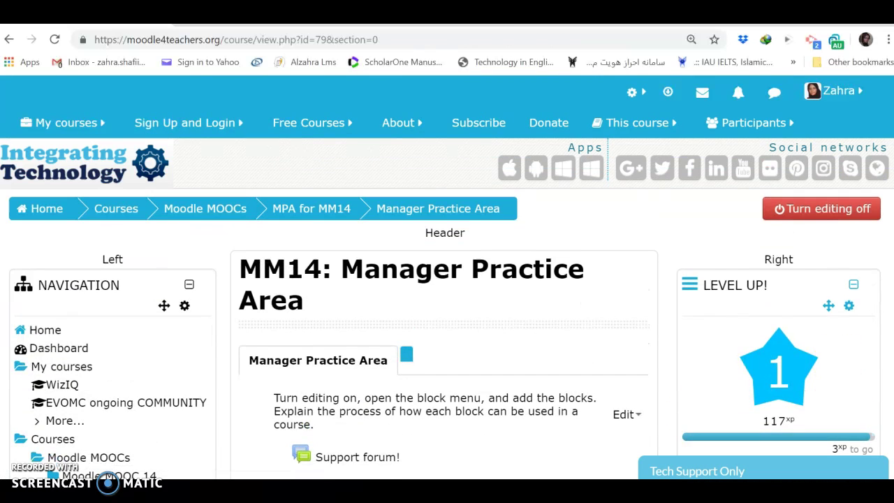
# Step: Remove the Level up! block from the course page, confirming its deletion
pyautogui.click(848, 305)
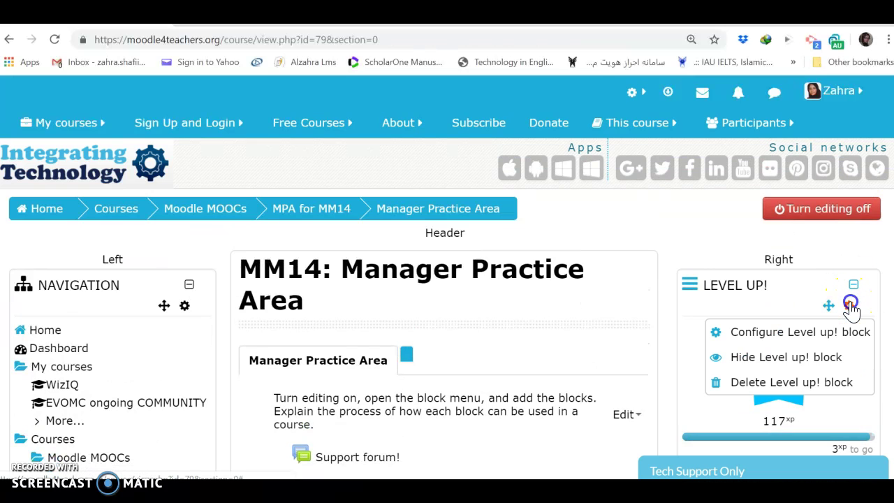
pyautogui.click(794, 381)
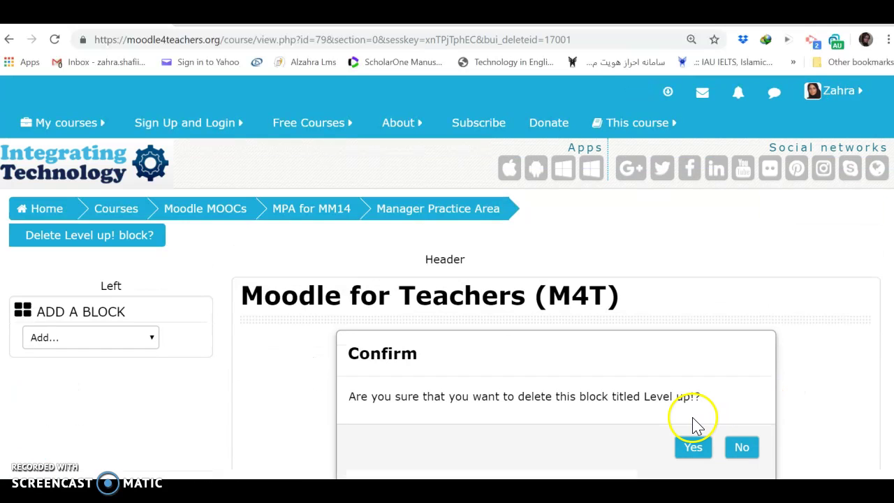
pyautogui.click(694, 449)
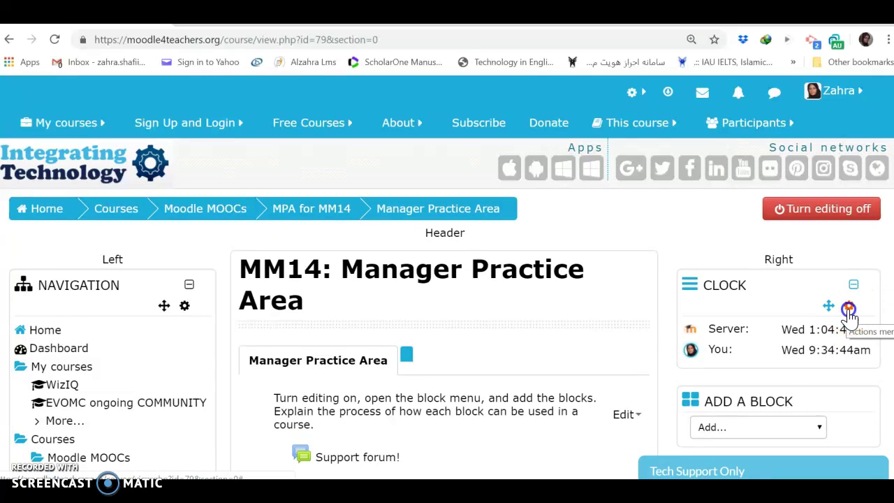
# Step: Delete the Clock block, confirm the deletion, and look over the course page's remaining blocks
pyautogui.click(849, 305)
pyautogui.click(815, 390)
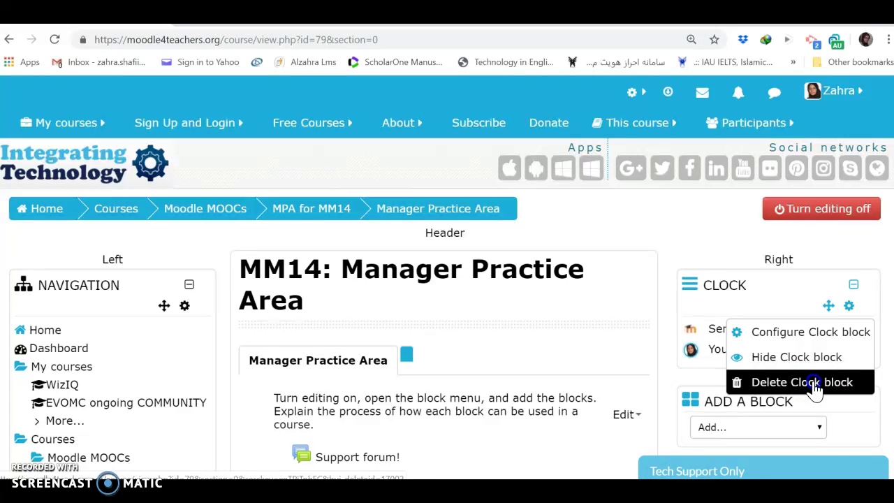
pyautogui.click(814, 384)
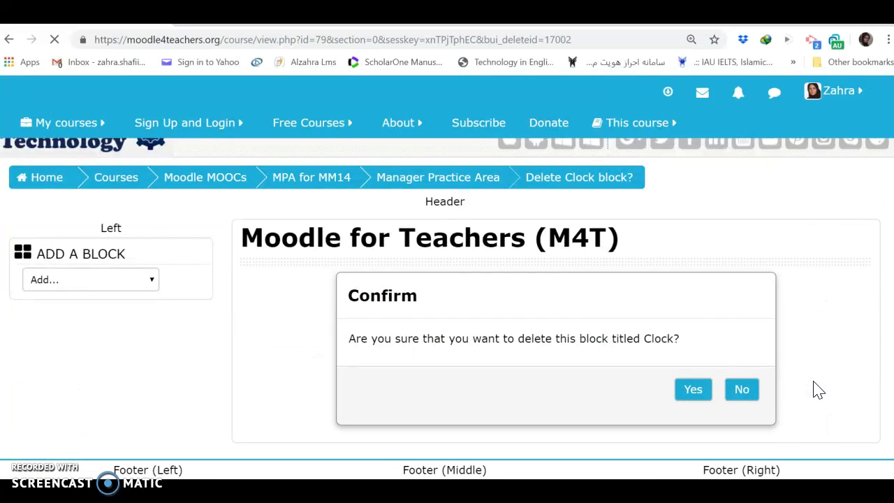
pyautogui.click(695, 420)
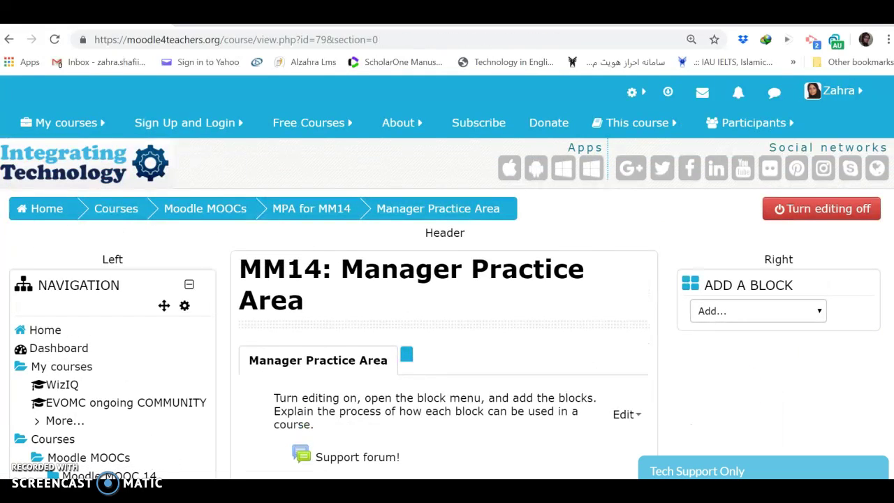
pyautogui.scroll(-12, 447, 308)
pyautogui.scroll(12, 447, 307)
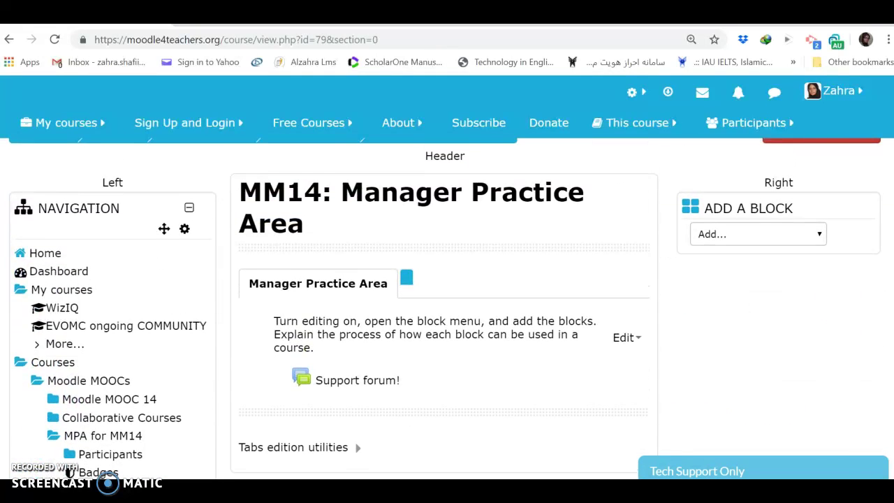
pyautogui.scroll(1, 447, 307)
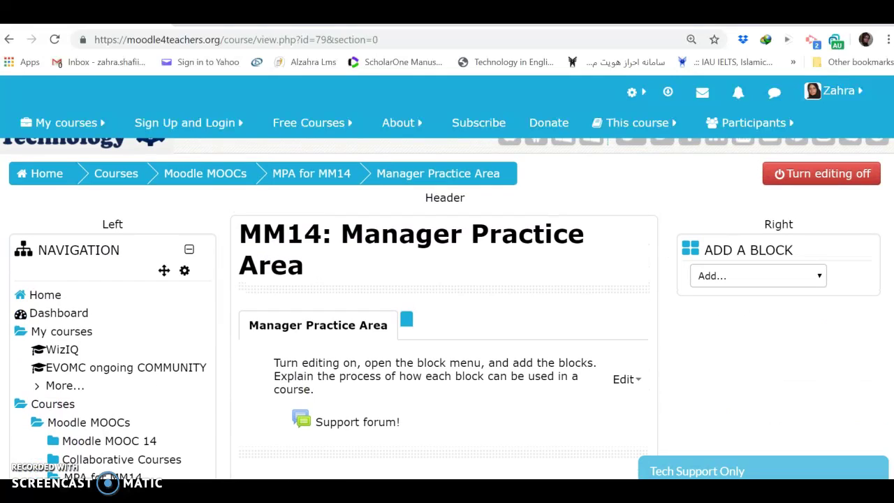